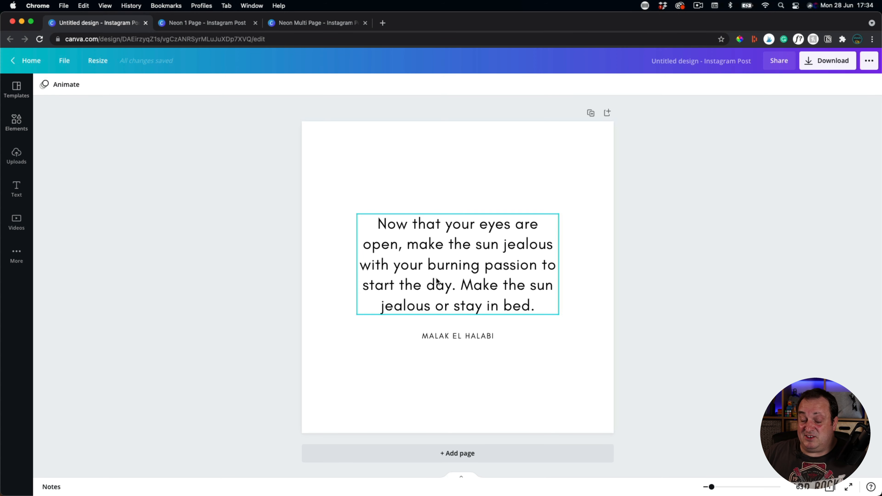
Step: Preview the available text animations on the quote text, including Typewriter and Baseline
click(417, 273)
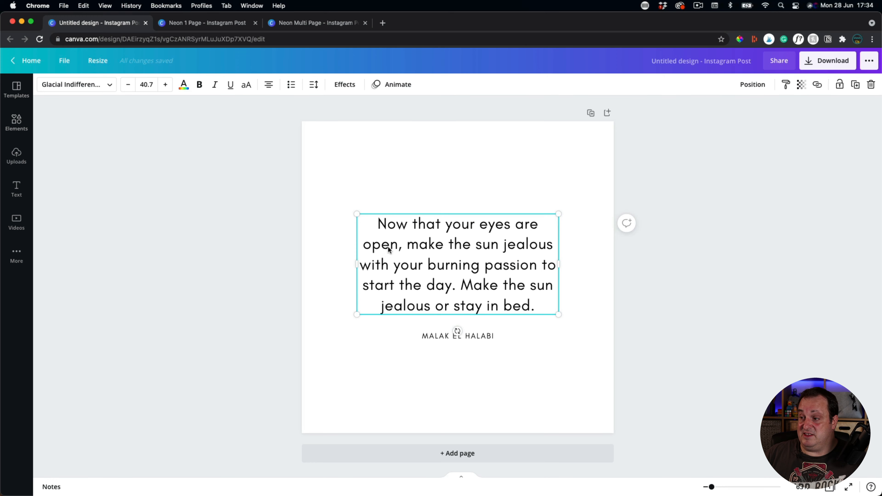
click(398, 85)
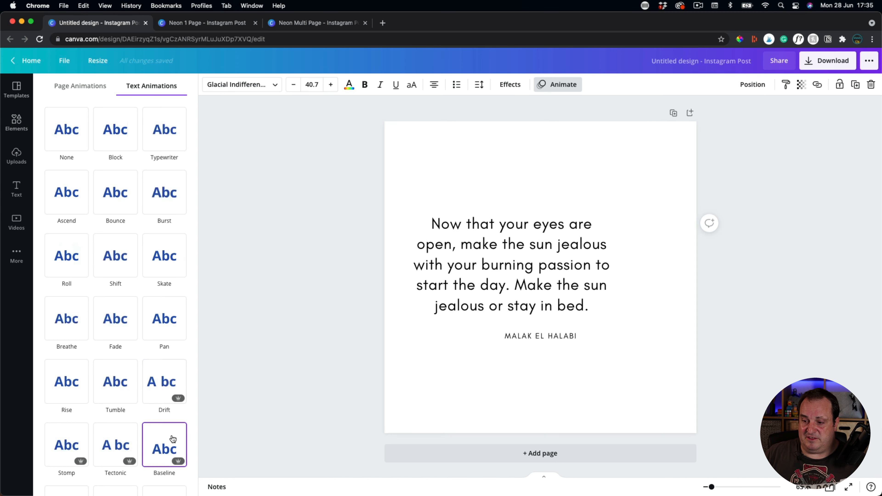
scroll(172, 439, down, 2)
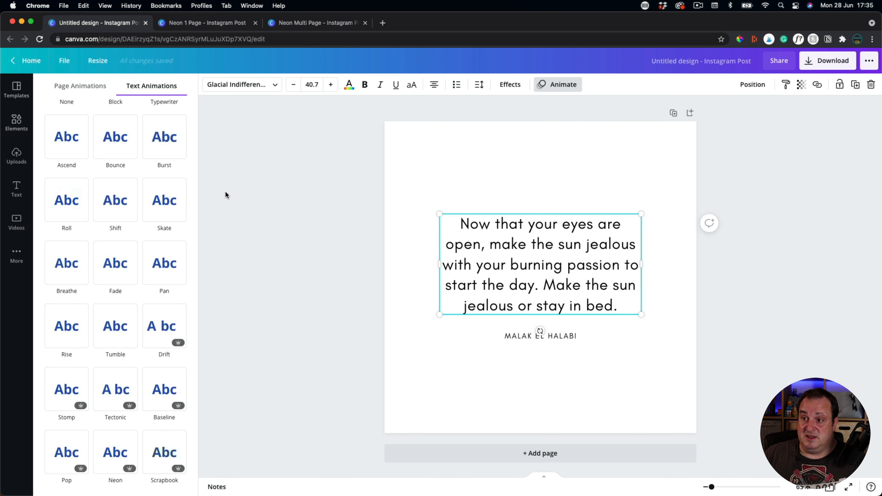
scroll(128, 232, up, 2)
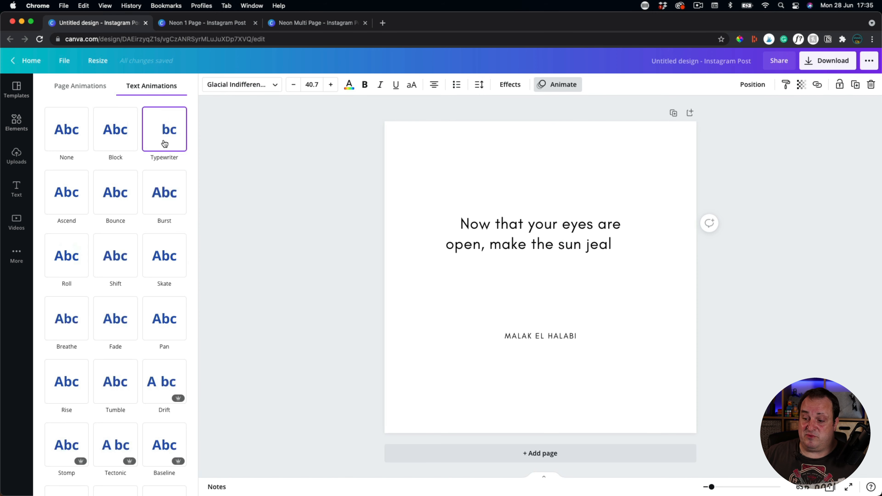
scroll(165, 143, down, 2)
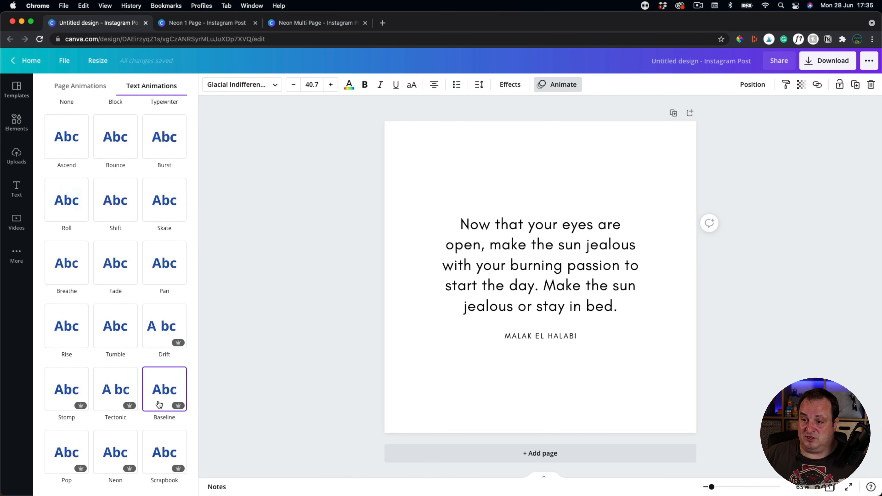
scroll(133, 396, up, 2)
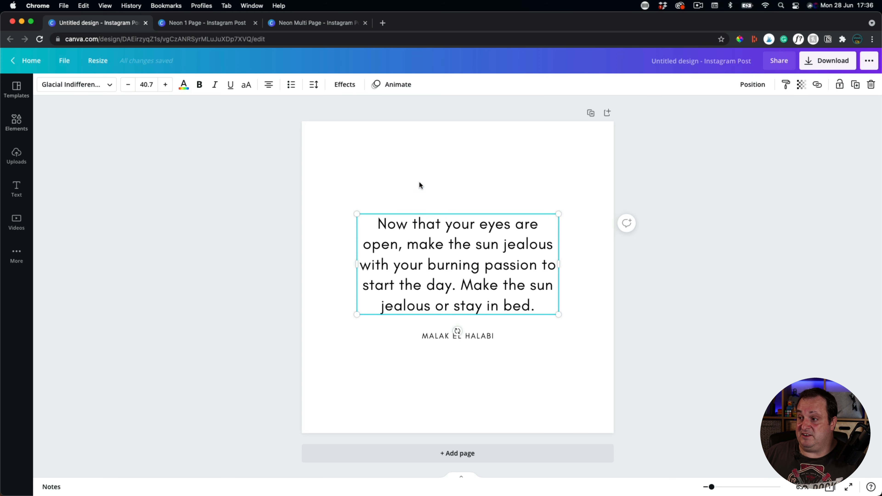
Step: Apply the Neon effect to the quote text after trying the Shadow and Hollow styles
click(342, 85)
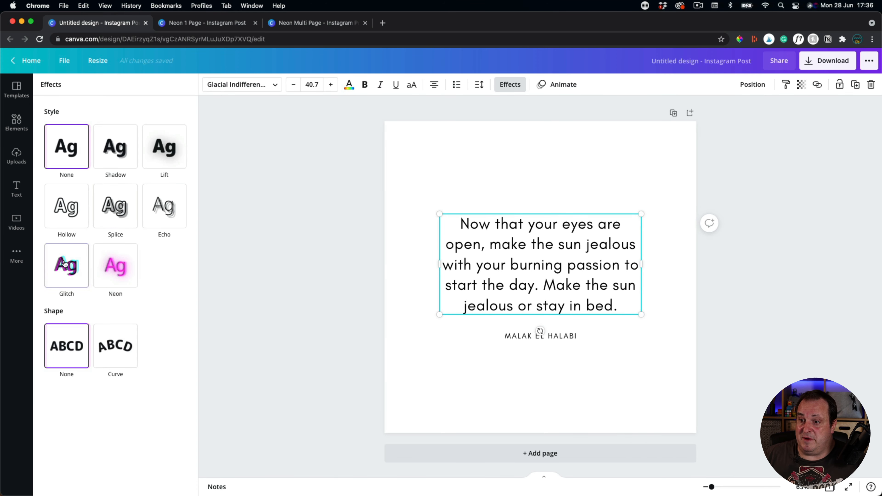
click(111, 149)
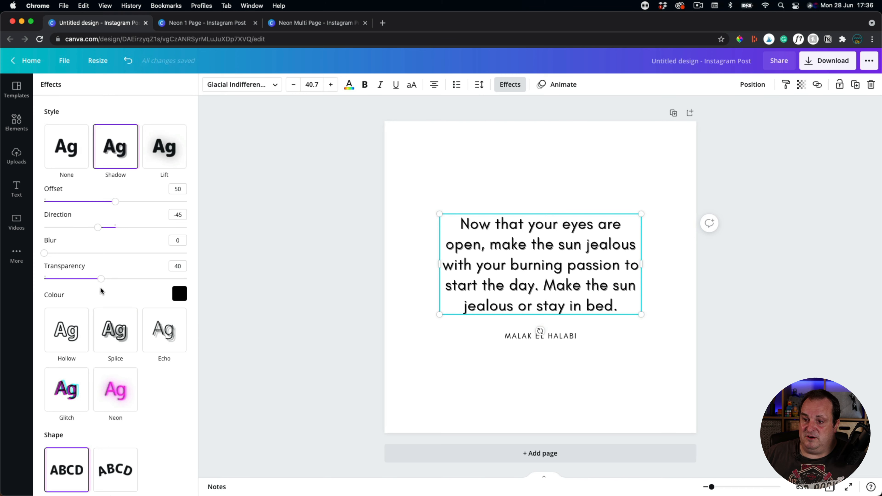
click(67, 330)
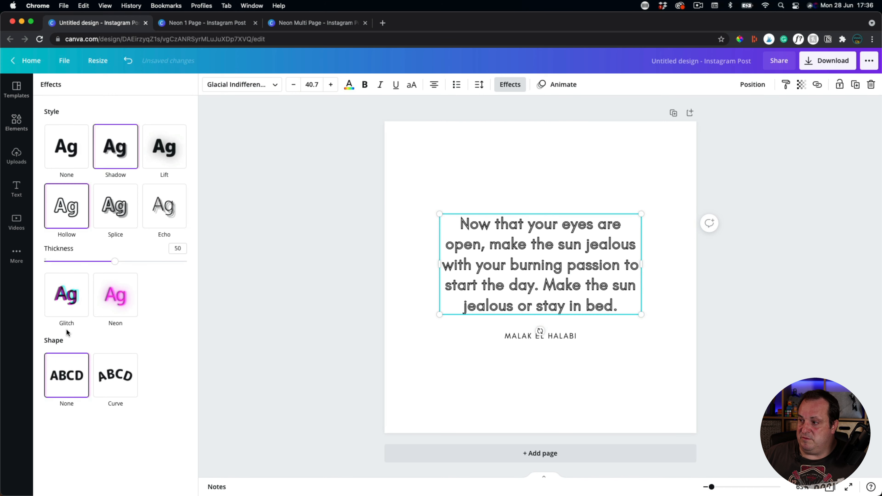
click(113, 299)
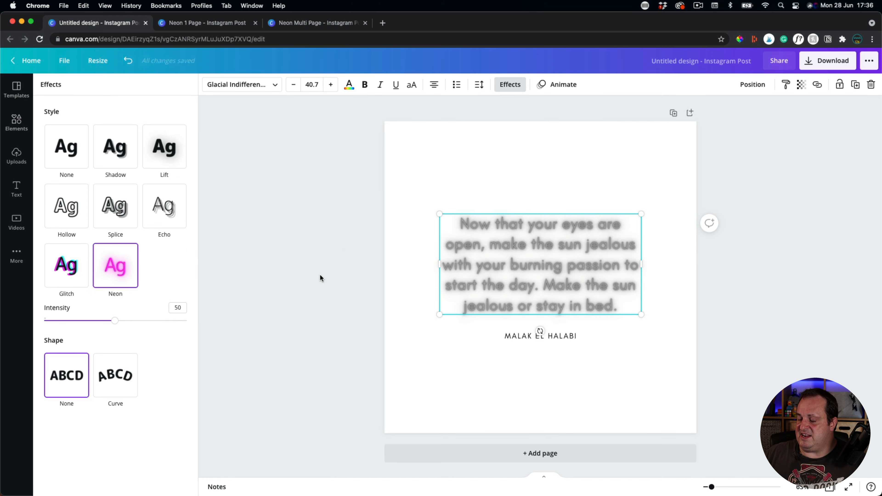
Step: Try pink, green and lighter blues on the neon quote text, and settle on dark blue from the default colours
click(349, 85)
scroll(122, 209, down, 10)
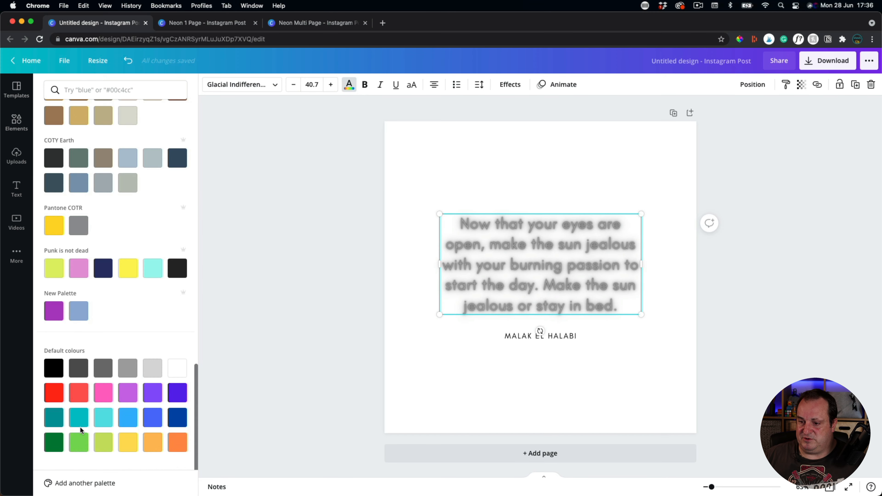
click(103, 393)
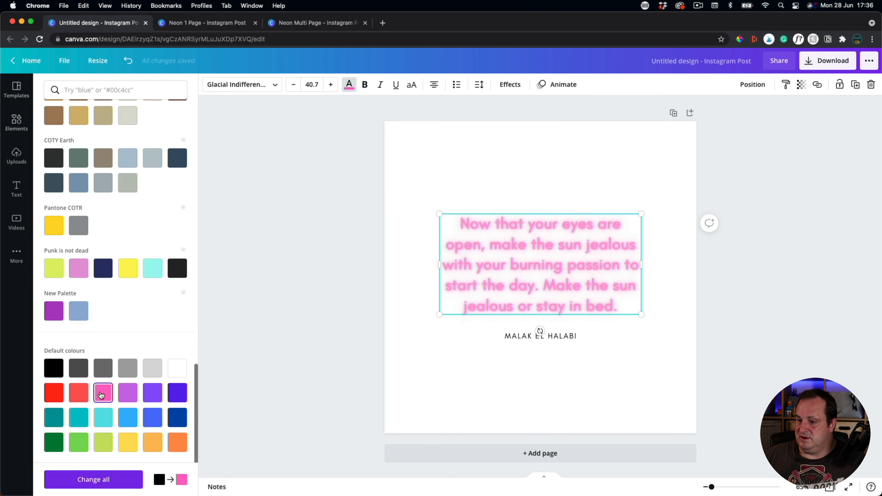
click(78, 443)
click(124, 422)
click(153, 417)
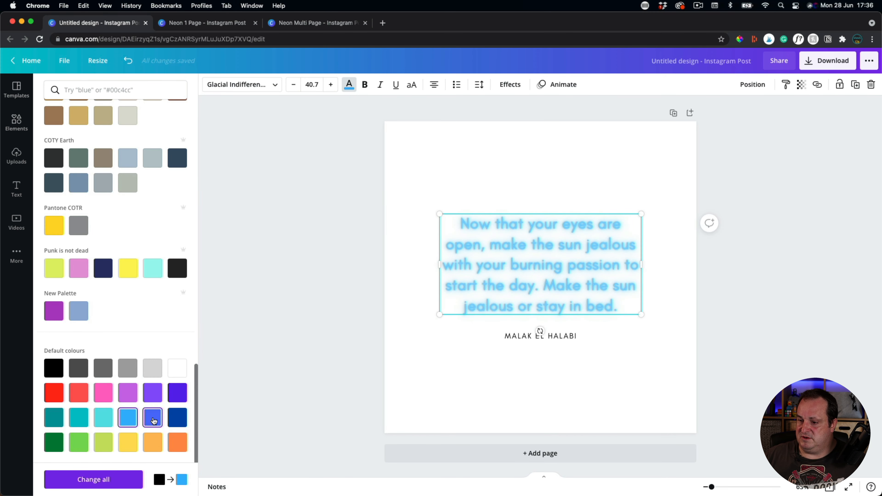
click(178, 417)
click(257, 327)
click(257, 328)
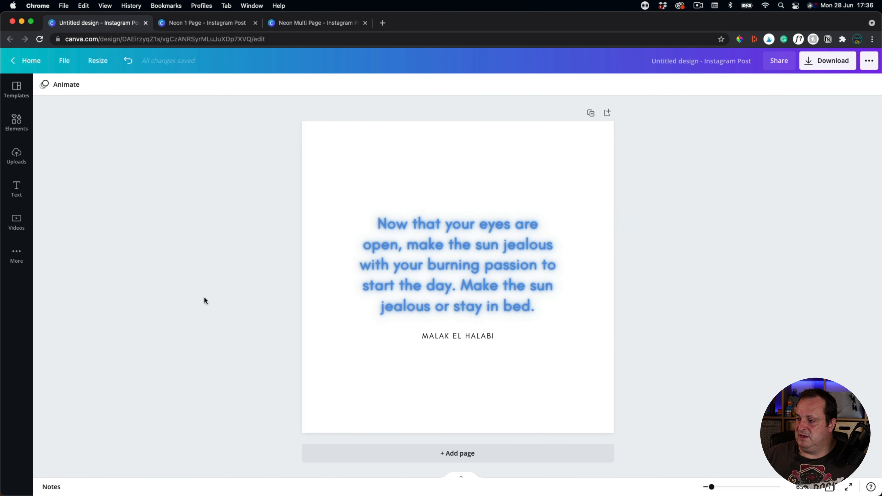
Step: Set the page background behind the quote to black
click(363, 272)
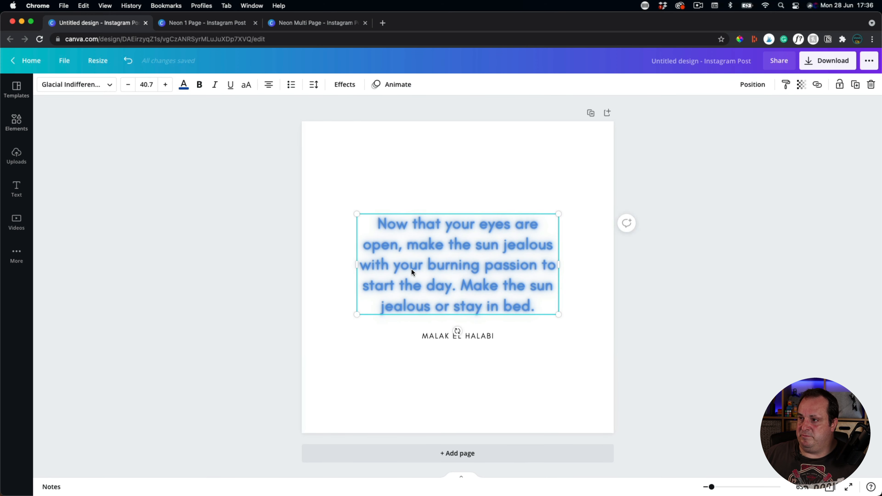
click(337, 137)
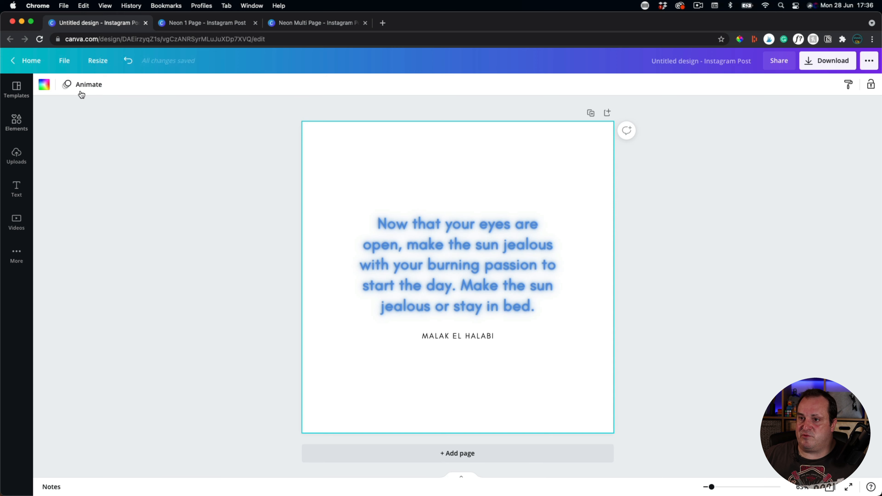
click(43, 85)
click(78, 132)
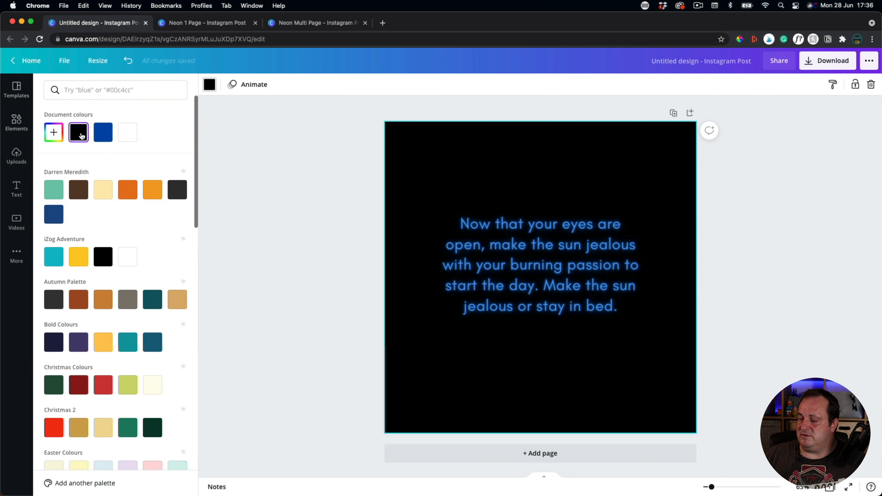
Step: Raise the Neon effect's intensity on the quote text to 66
click(441, 245)
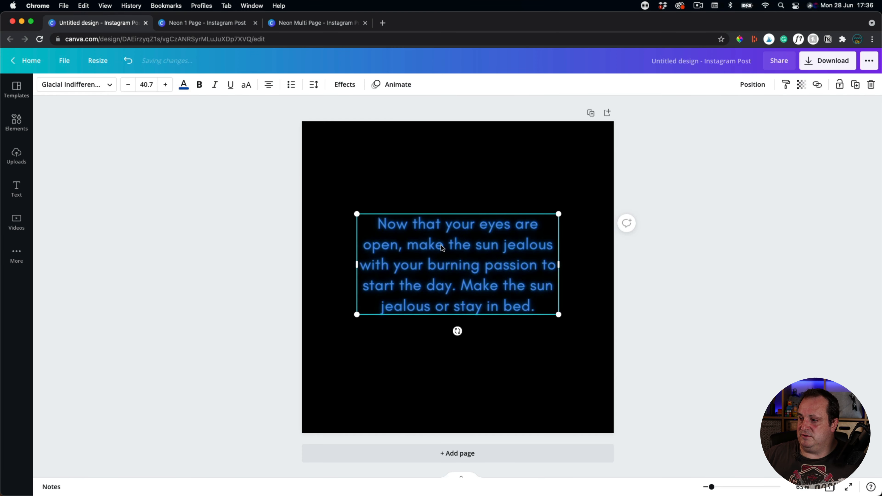
click(345, 85)
drag(115, 323, 138, 327)
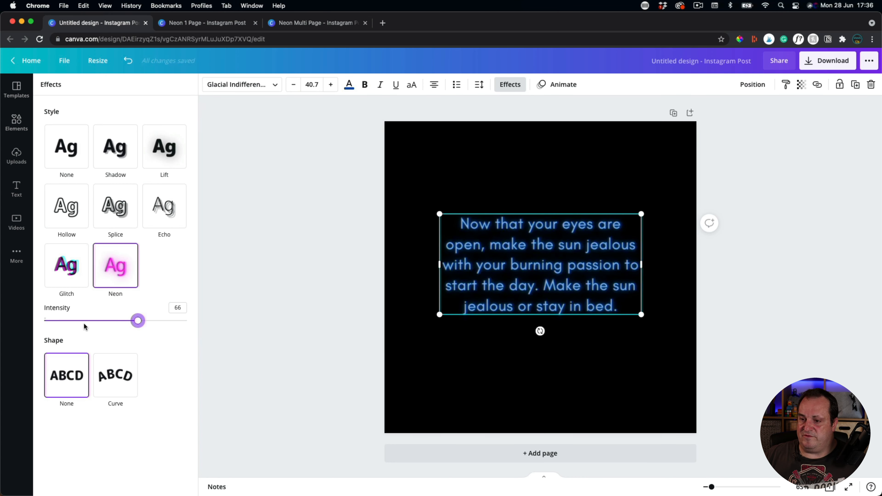
click(335, 186)
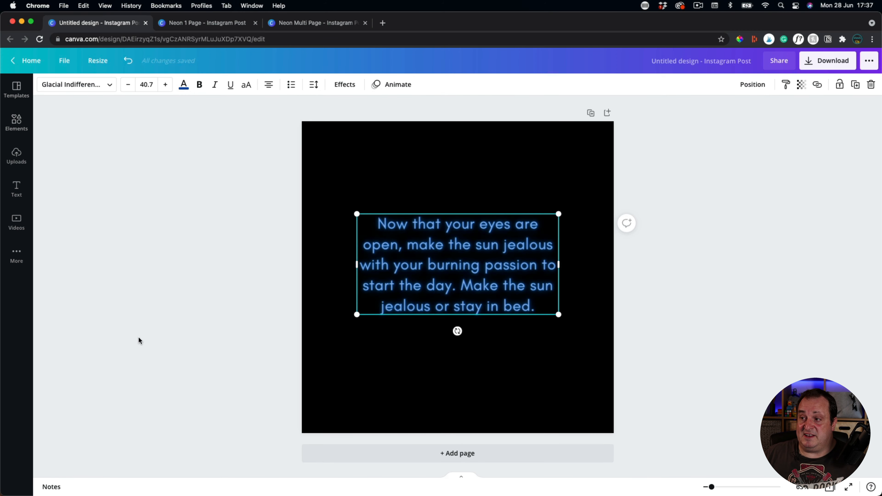
Step: Preview text animations such as Typewriter on the neon-styled quote
click(398, 91)
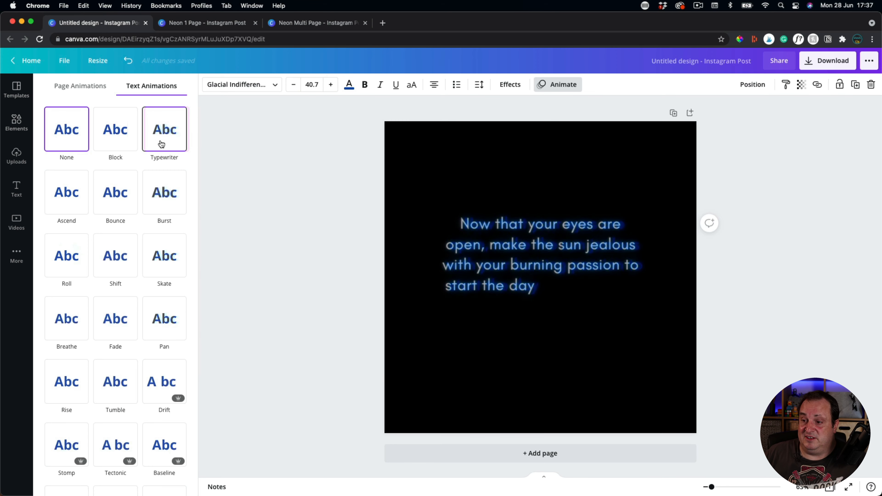
scroll(152, 274, down, 2)
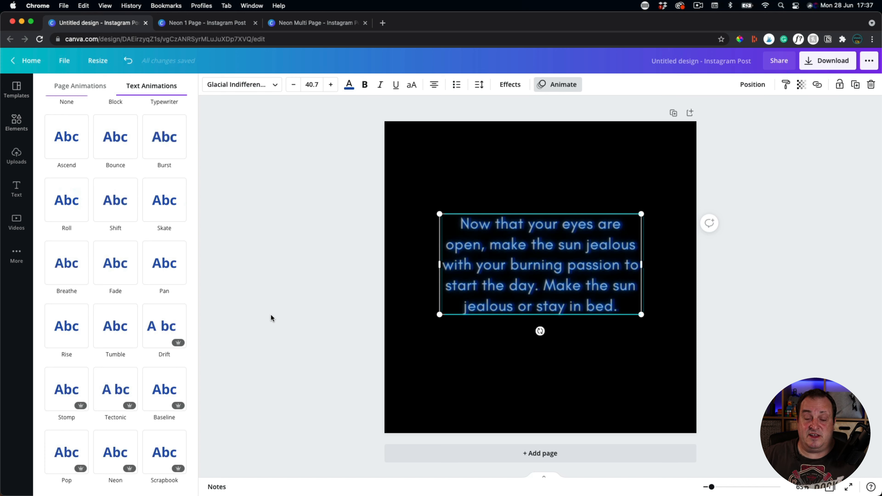
Step: Switch to the Neon 1 Page design, reload it and clear the templates list from view
click(199, 28)
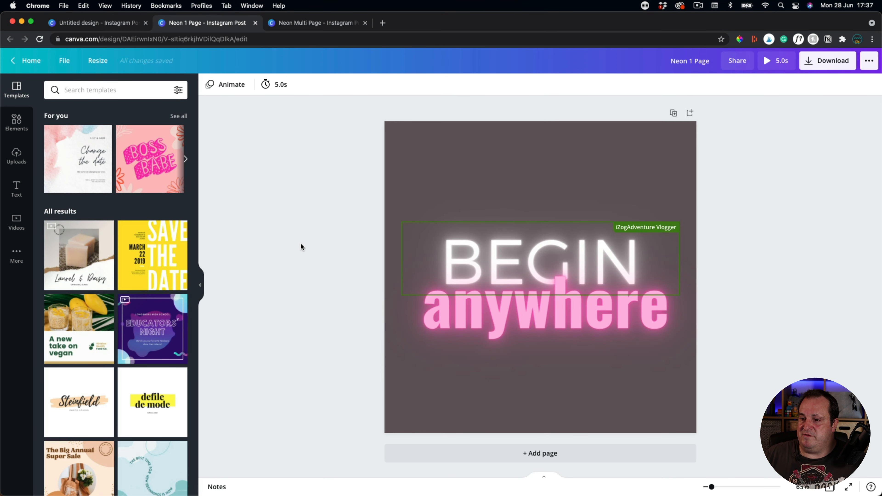
click(472, 204)
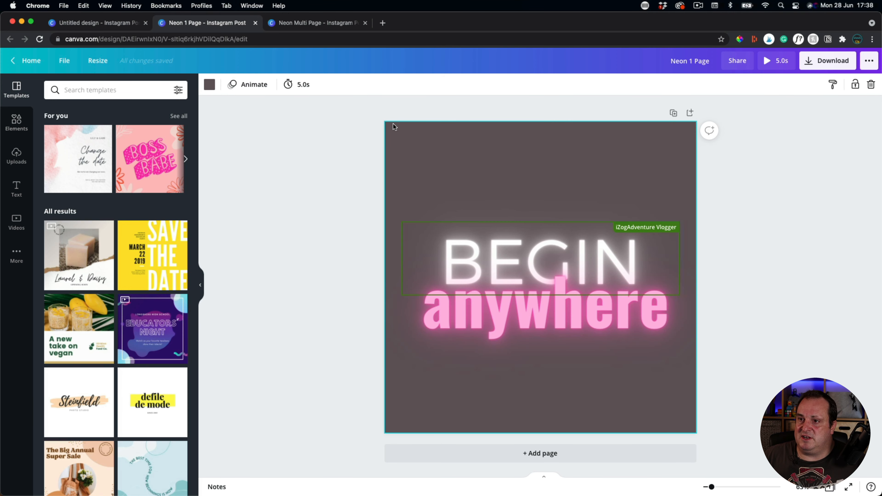
click(39, 38)
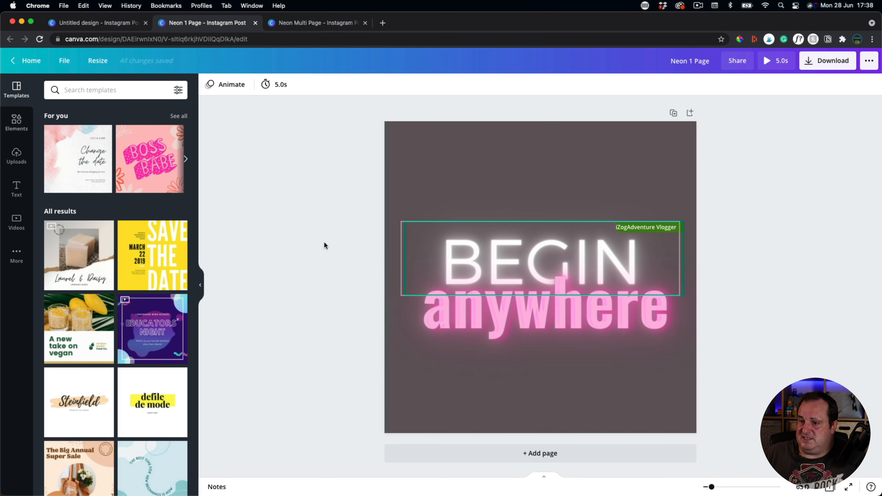
scroll(140, 308, down, 10)
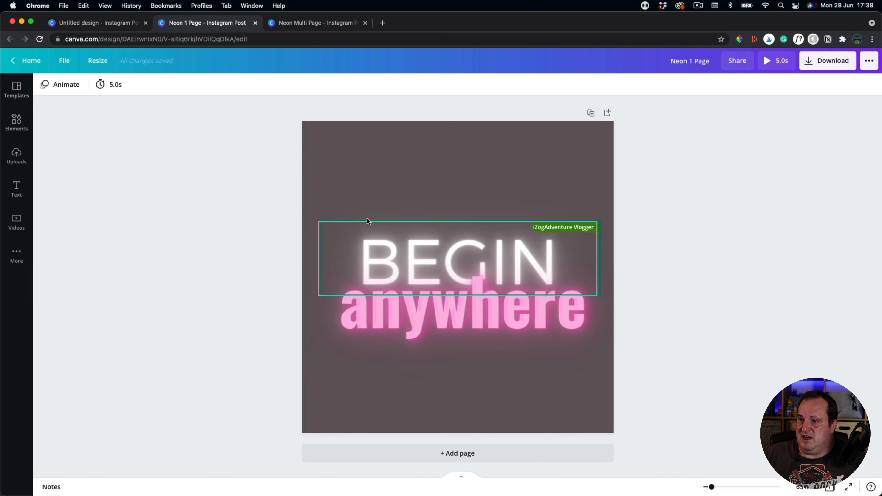
Step: Examine the text effect settings and the text animation used on the word BEGIN
click(346, 265)
click(345, 234)
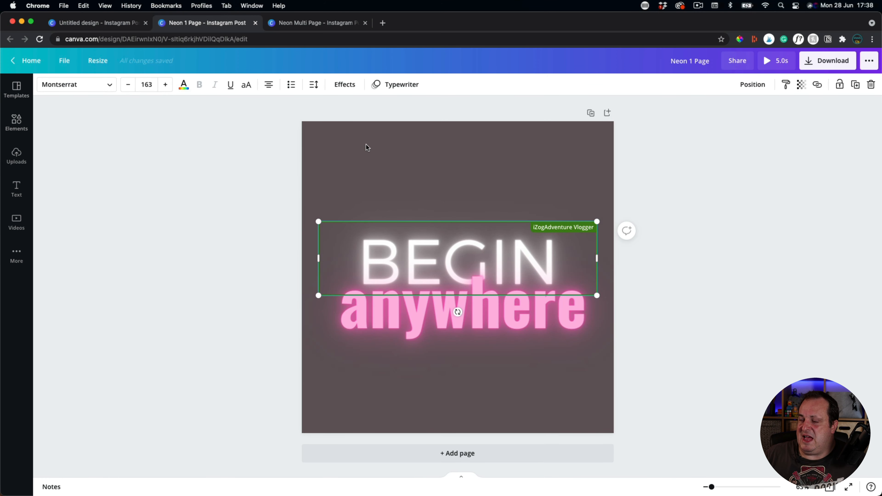
click(345, 84)
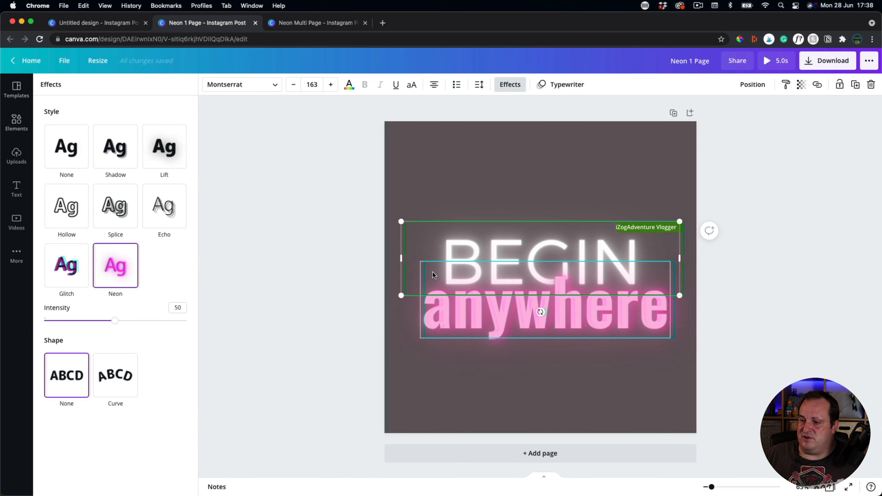
click(560, 85)
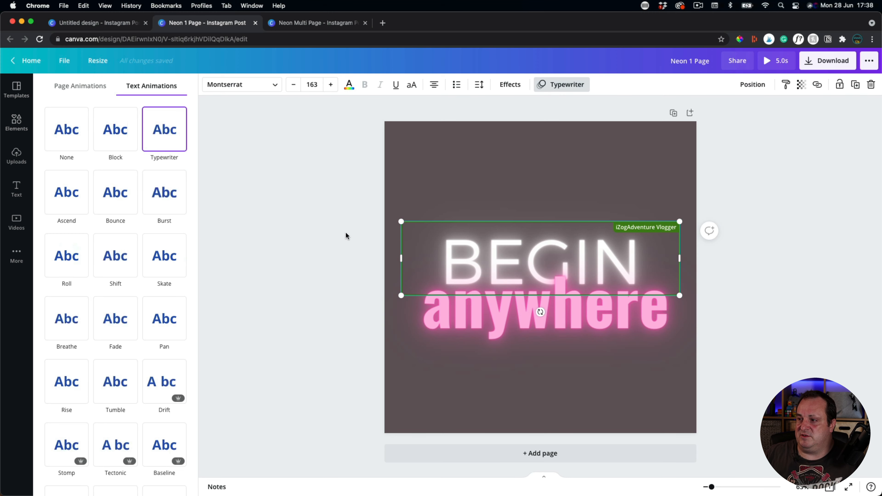
Step: Try the dark grey from the Autumn Palette as the page background of the BEGIN anywhere design
click(399, 128)
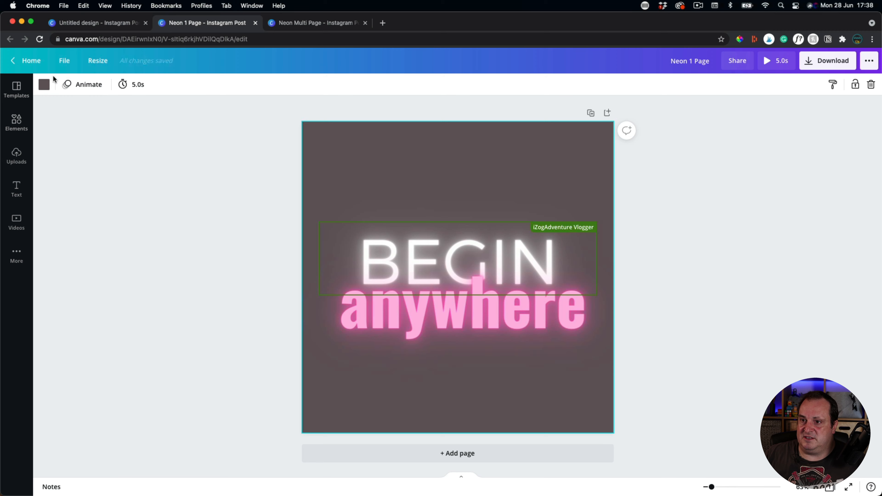
click(45, 85)
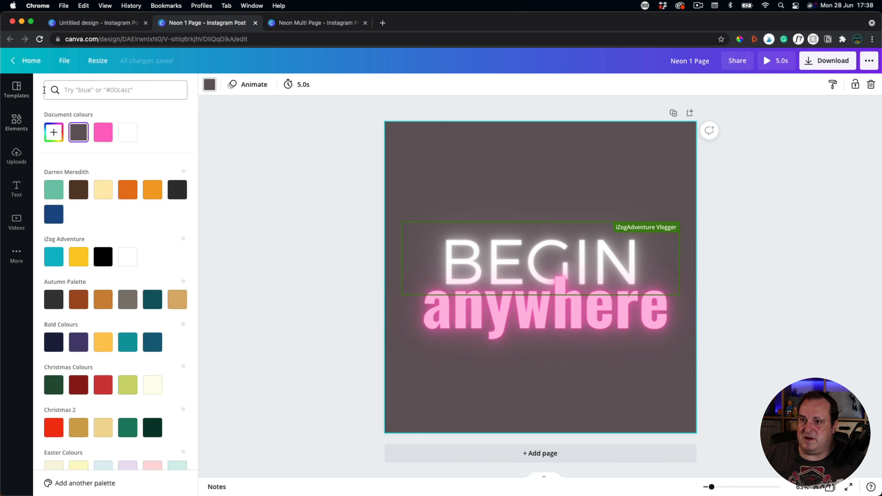
click(53, 300)
click(254, 177)
click(310, 153)
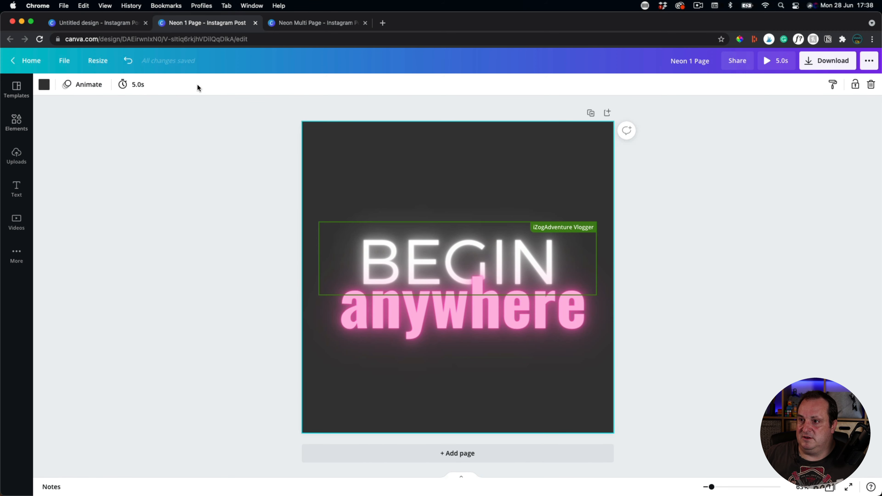
Step: Set the page background to the black from the iZog Adventure palette
click(44, 84)
click(103, 256)
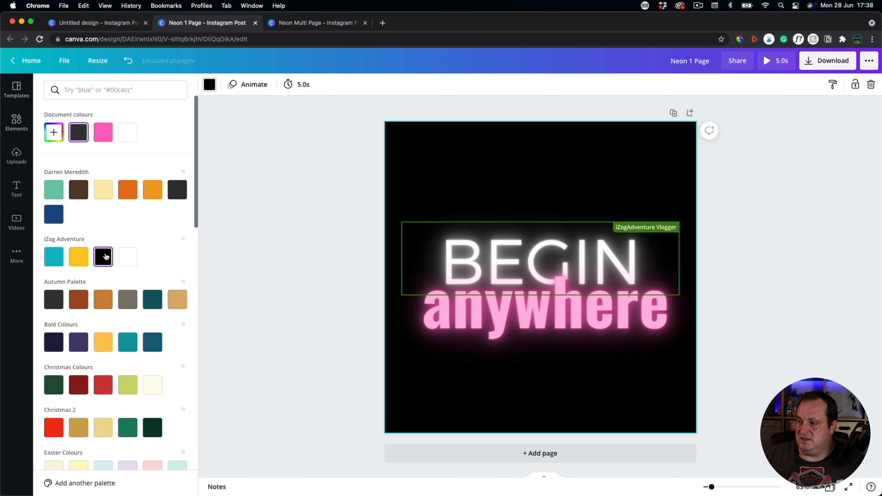
click(214, 235)
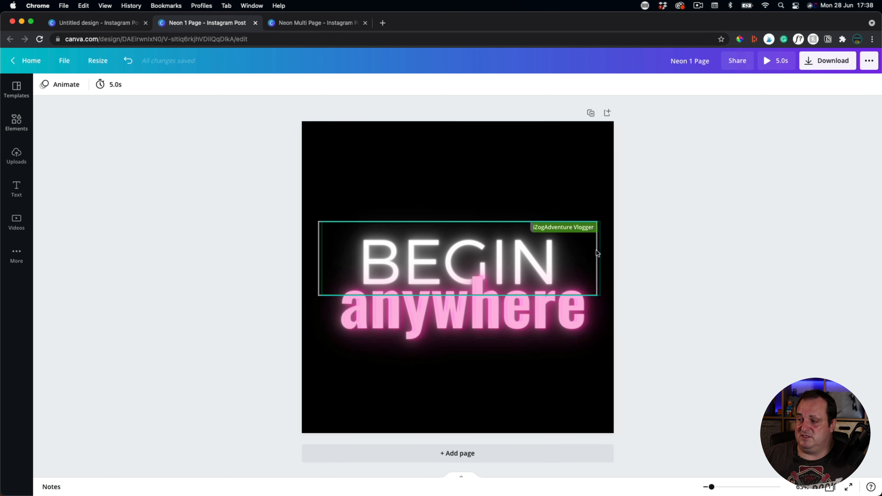
Step: Examine the Neon effect settings on the word BEGIN and on the word anywhere
click(363, 242)
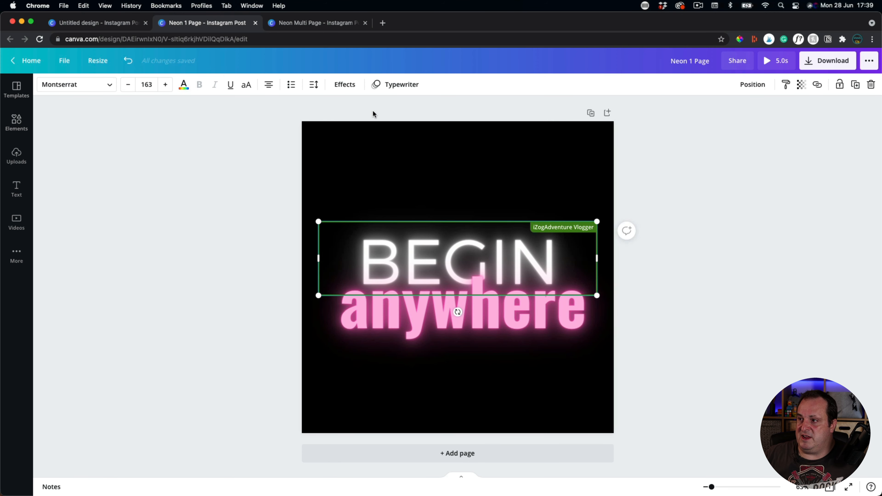
click(345, 85)
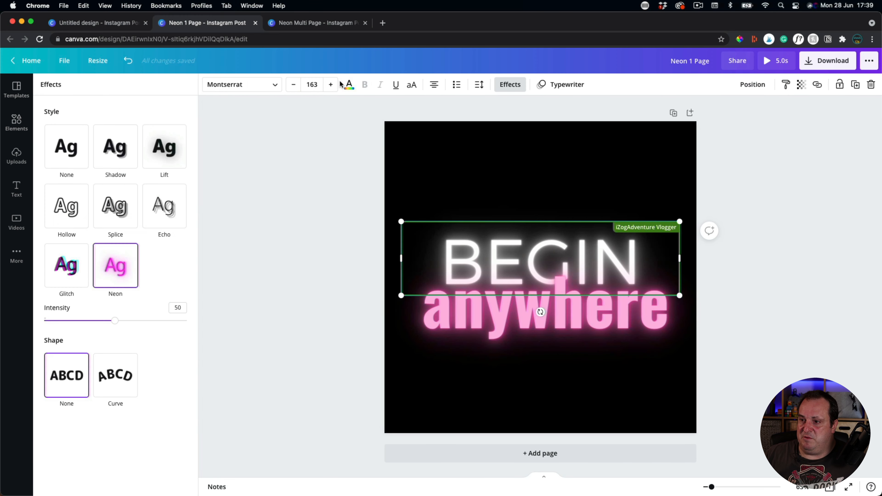
click(446, 311)
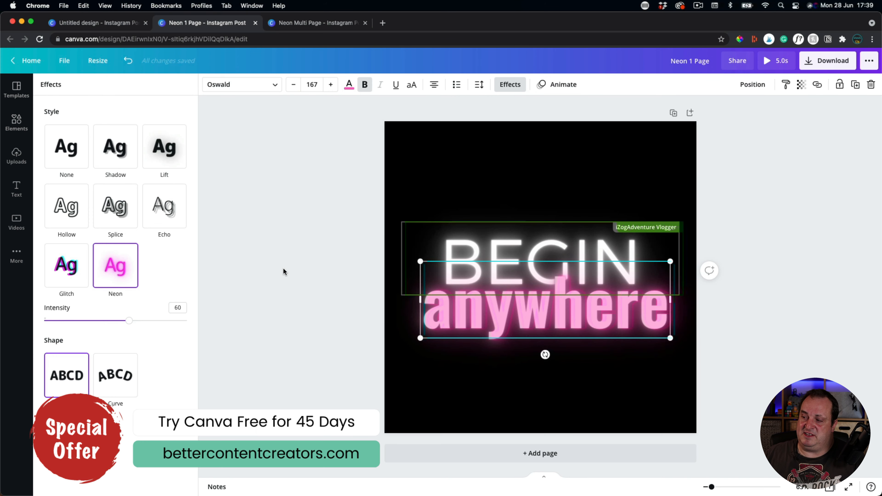
Step: Try several blue and purple default colours on the word BEGIN and finish with violet
click(477, 243)
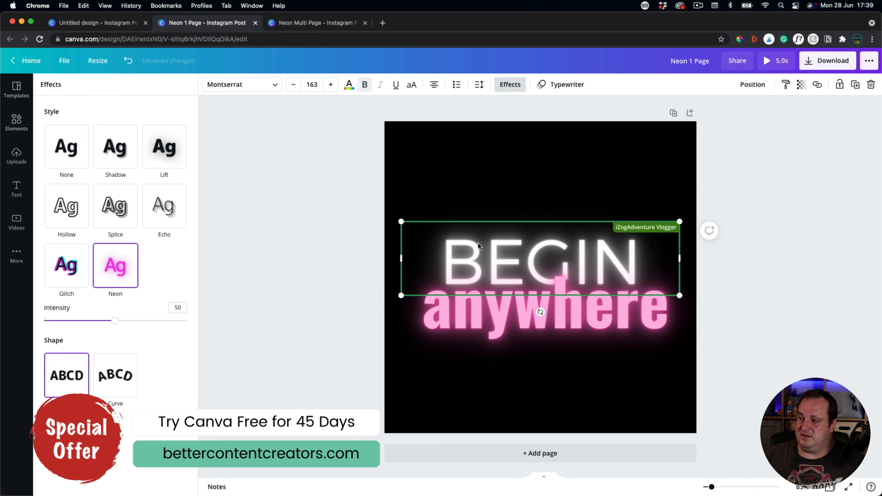
click(349, 85)
scroll(107, 291, down, 10)
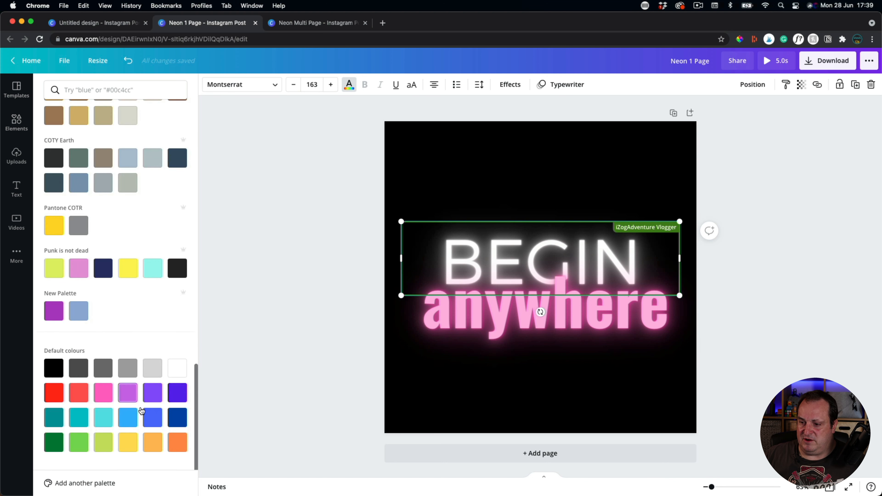
click(175, 419)
click(148, 419)
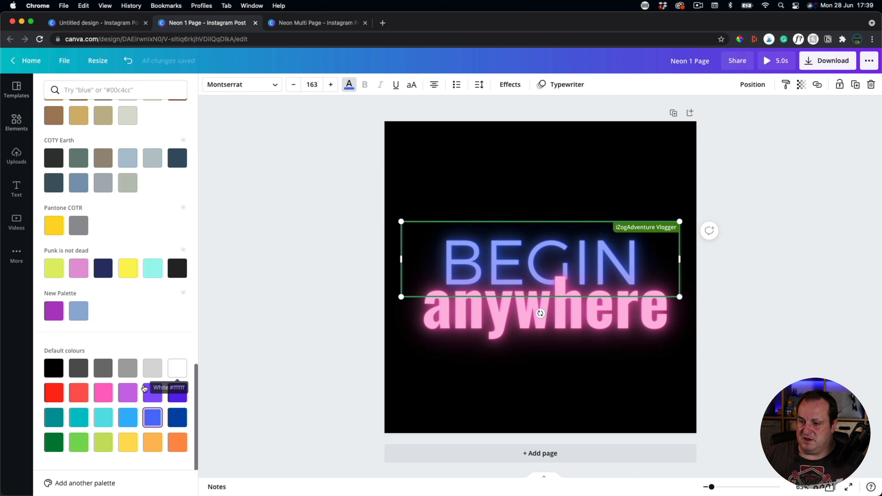
click(127, 393)
click(153, 395)
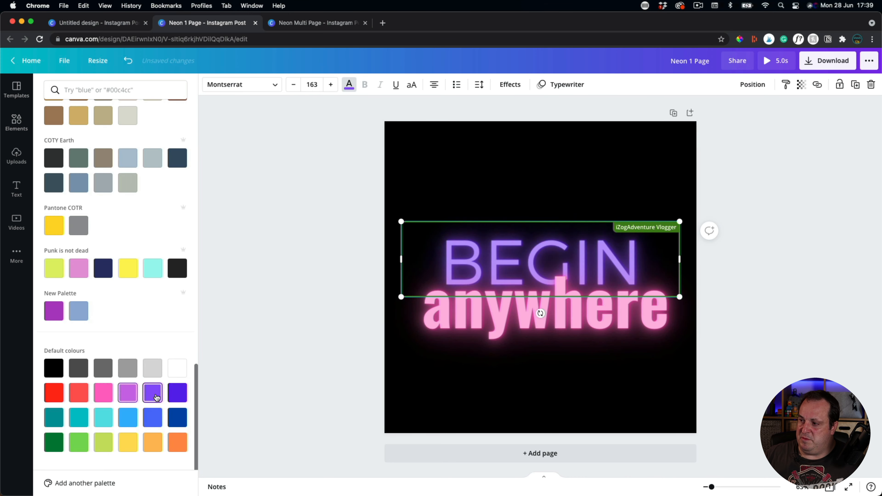
click(273, 313)
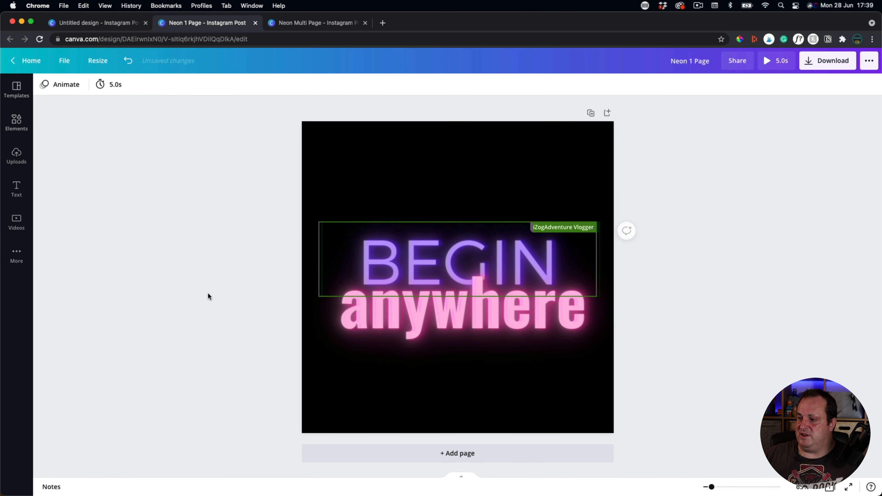
Step: Try a page timing of 0.1 seconds and preview the animation
click(339, 159)
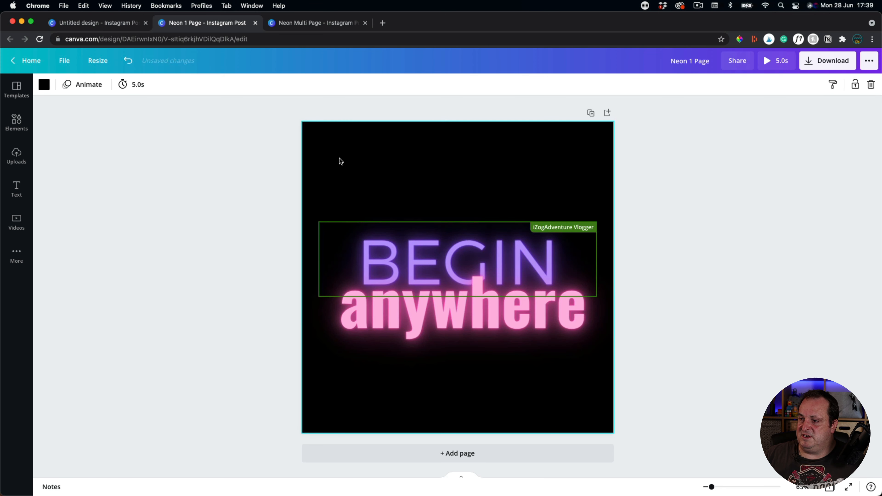
click(353, 247)
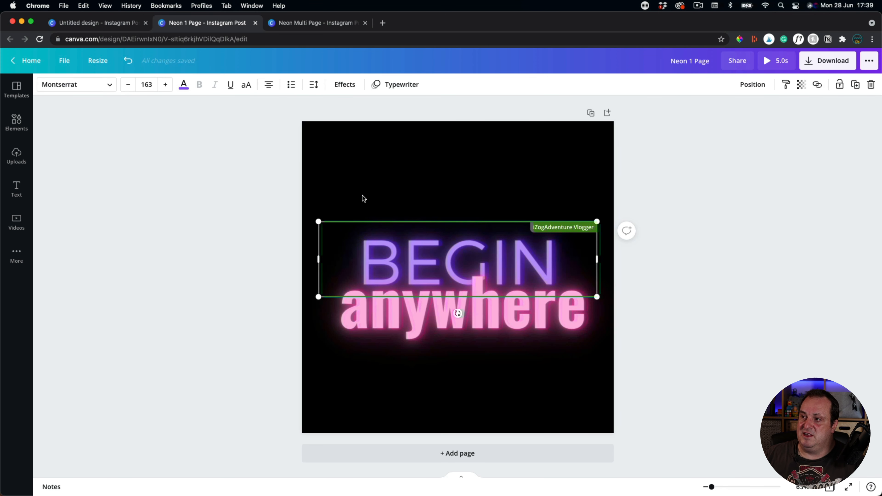
click(312, 164)
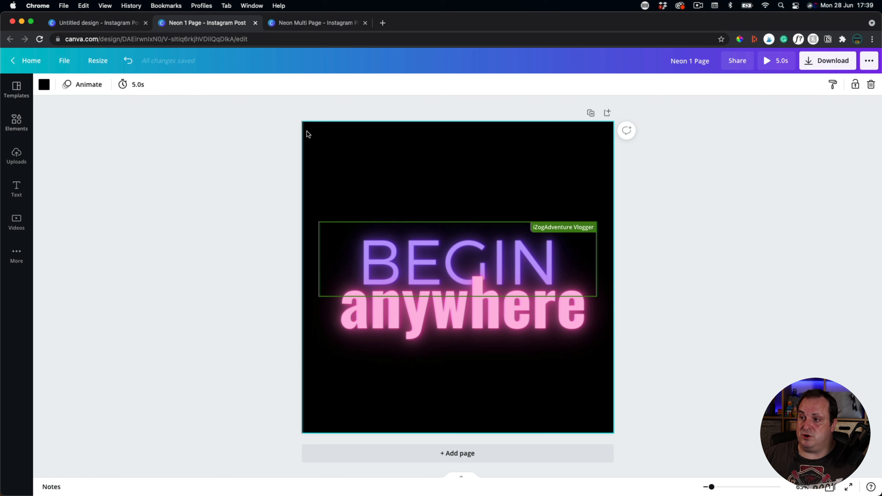
click(138, 88)
click(327, 156)
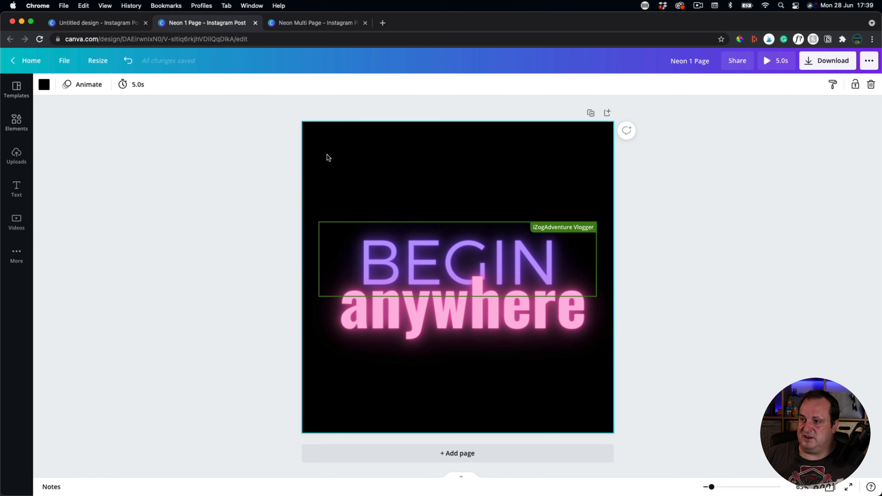
click(138, 90)
drag(173, 116, 147, 110)
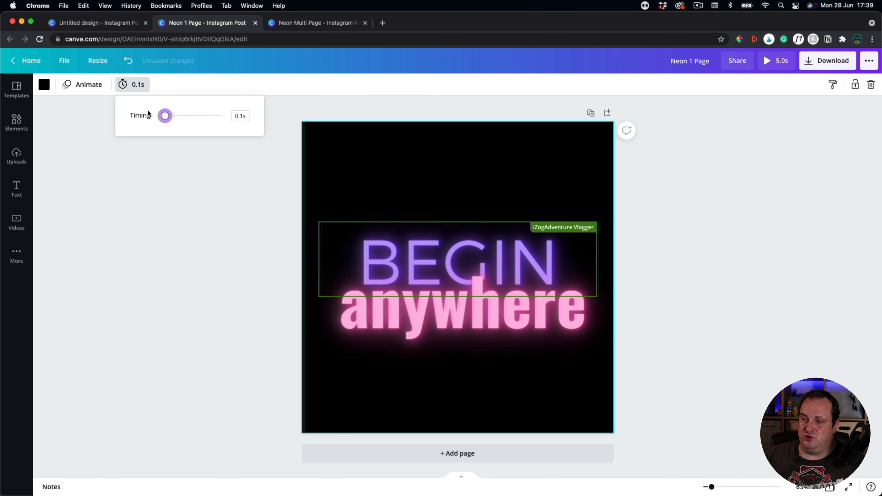
click(686, 183)
click(771, 61)
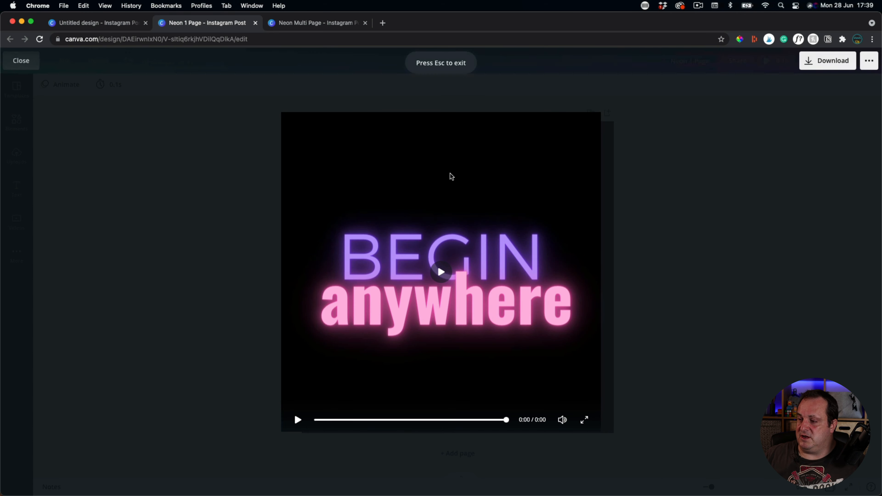
click(25, 61)
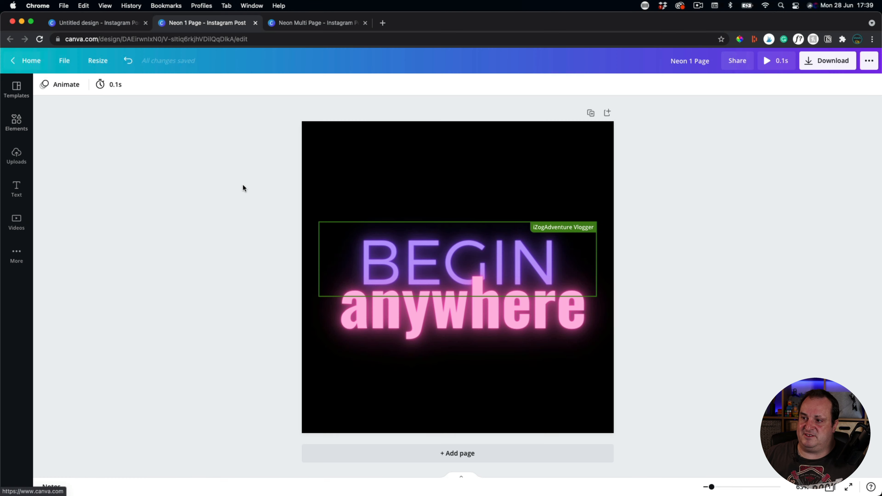
Step: Try a page timing of 2.0 seconds, preview the animation and scrub back through its ending
click(116, 87)
drag(141, 118, 145, 120)
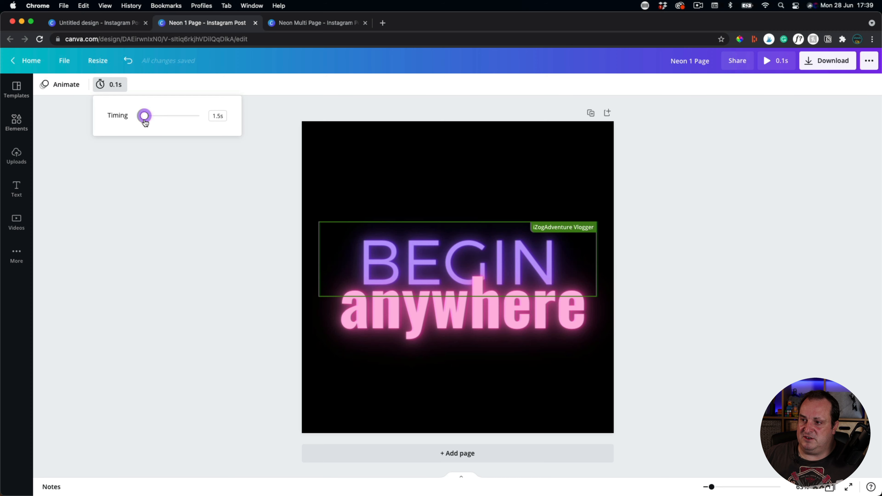
click(186, 209)
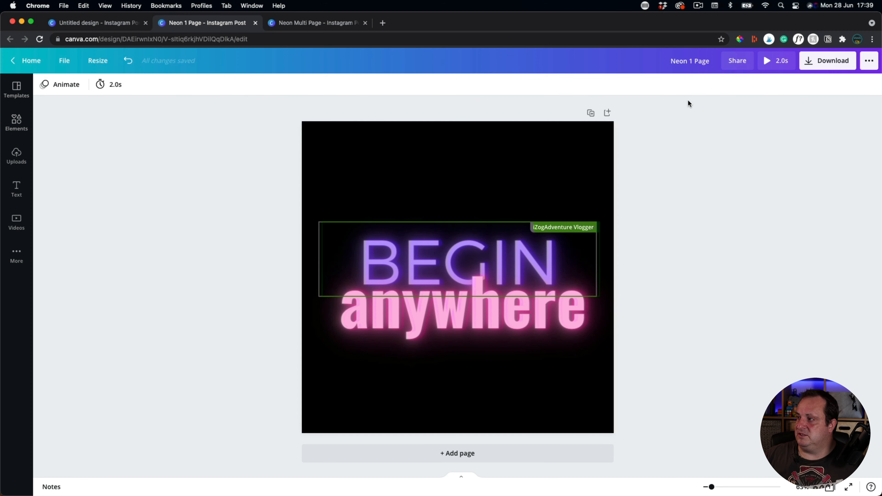
click(785, 62)
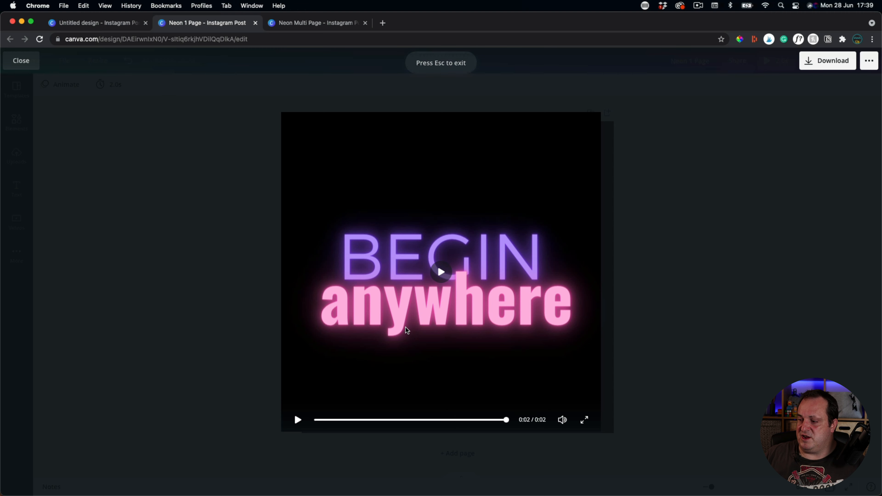
drag(499, 419, 460, 413)
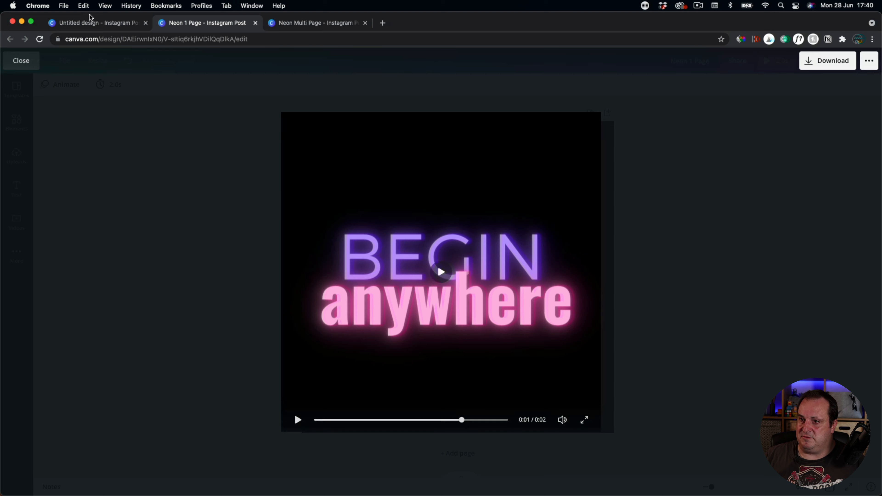
click(22, 60)
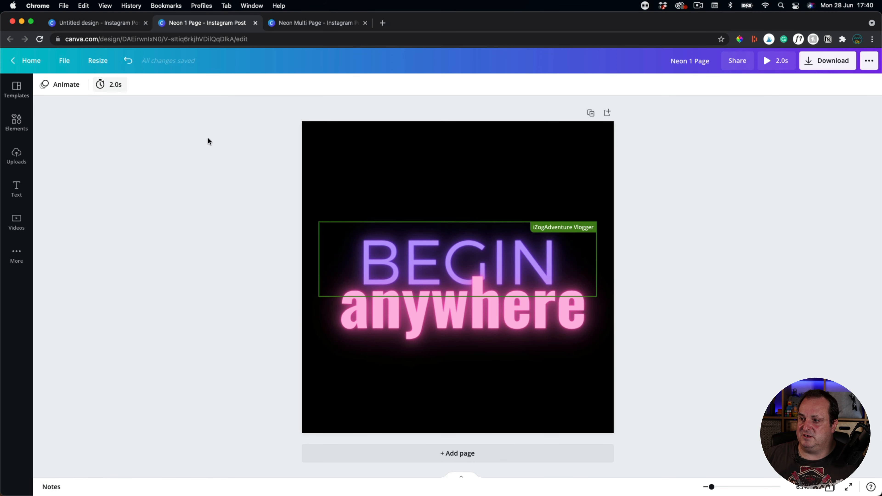
Step: Set the page timing to 1.5 seconds and preview the animation
click(134, 86)
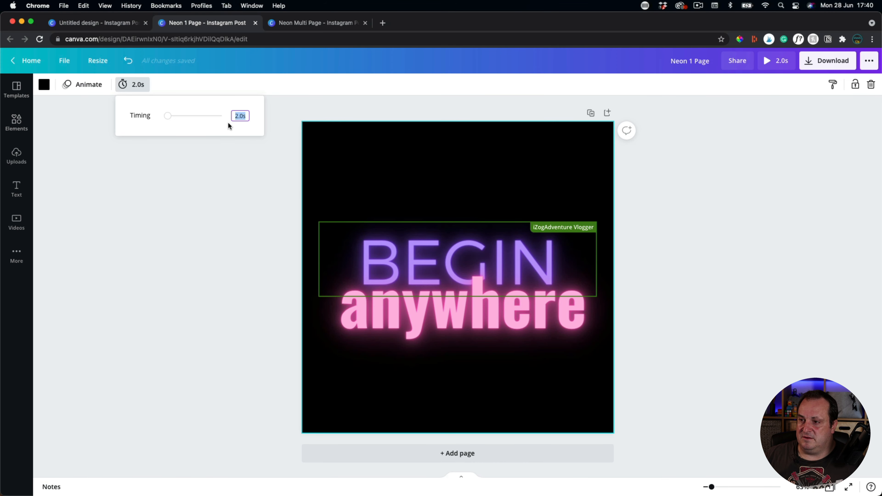
text(1.5)
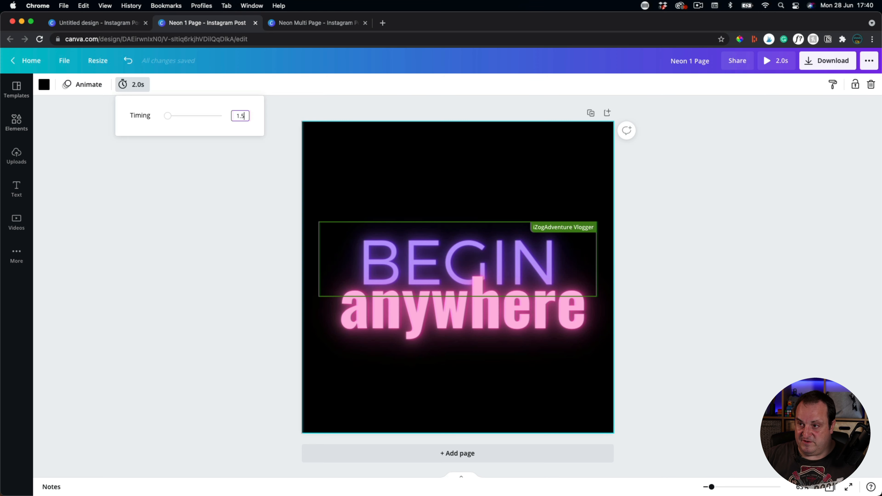
key(Return)
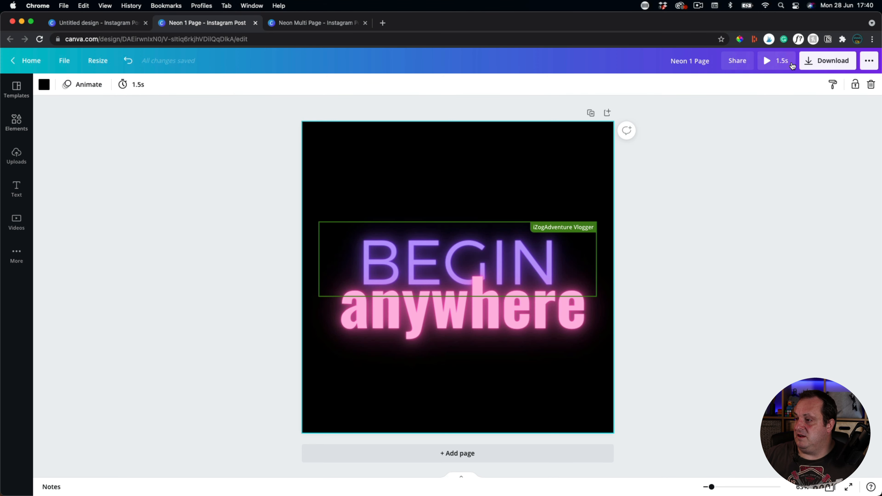
click(793, 65)
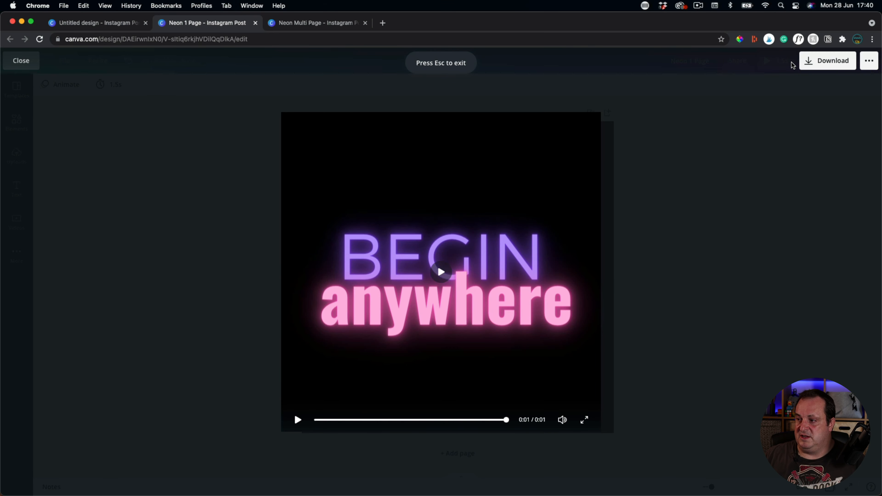
click(21, 61)
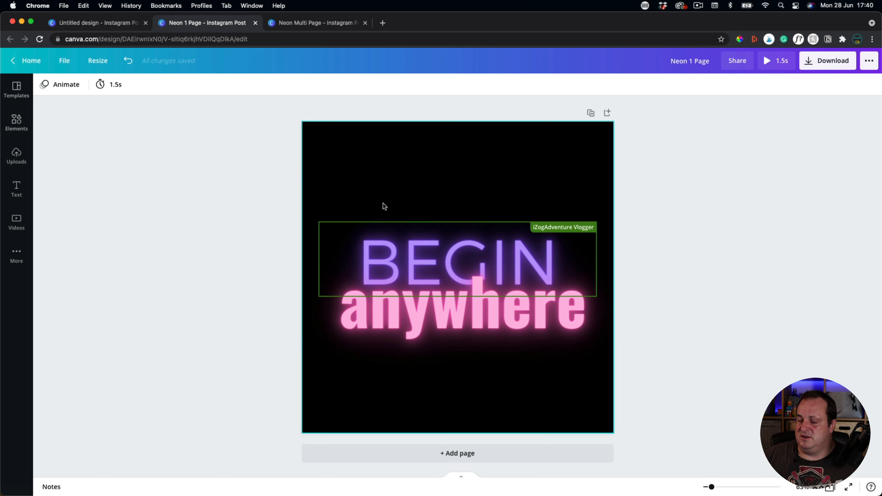
Step: Duplicate the page, change the text animation of BEGIN on the copy to Neon, and preview the design
click(592, 113)
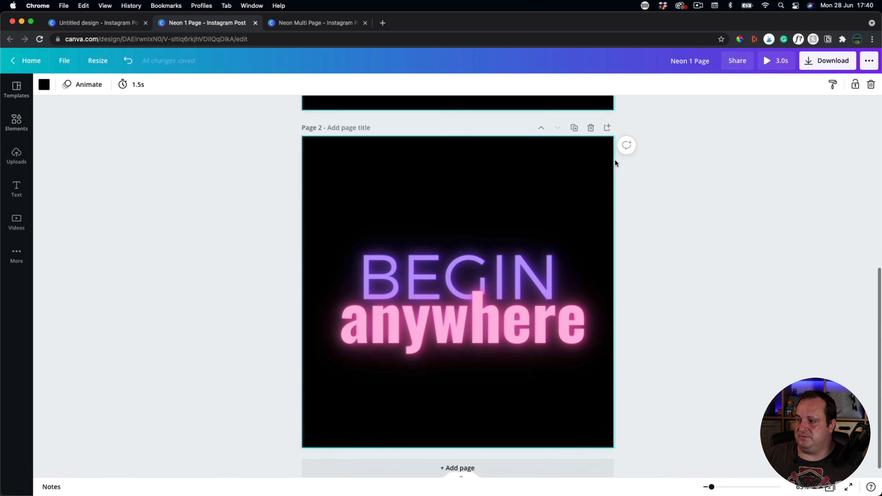
click(479, 260)
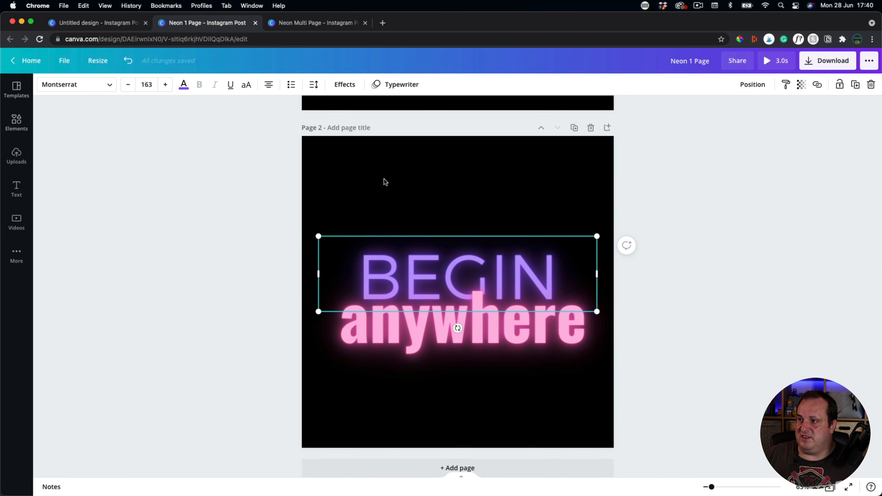
click(401, 84)
scroll(146, 348, down, 1)
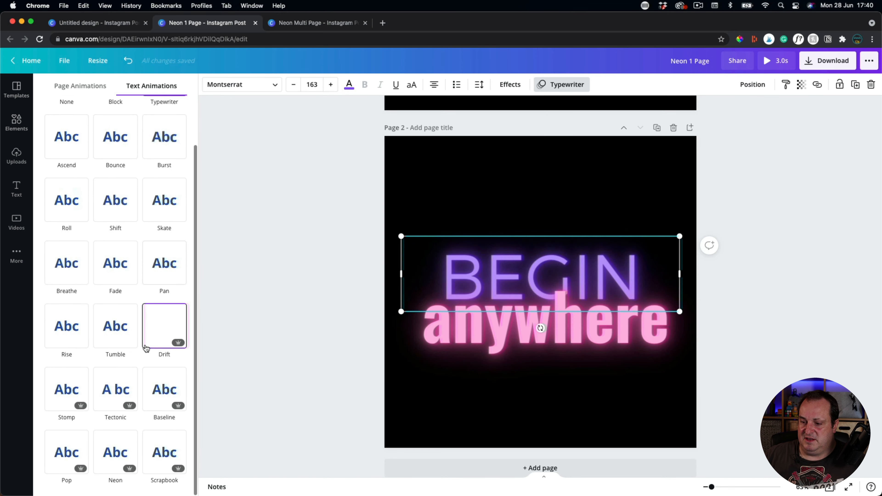
click(113, 458)
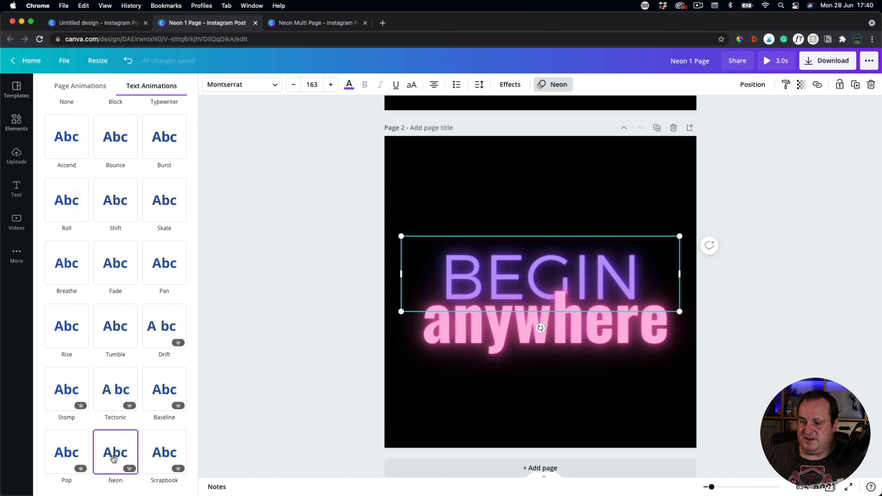
click(315, 255)
click(362, 173)
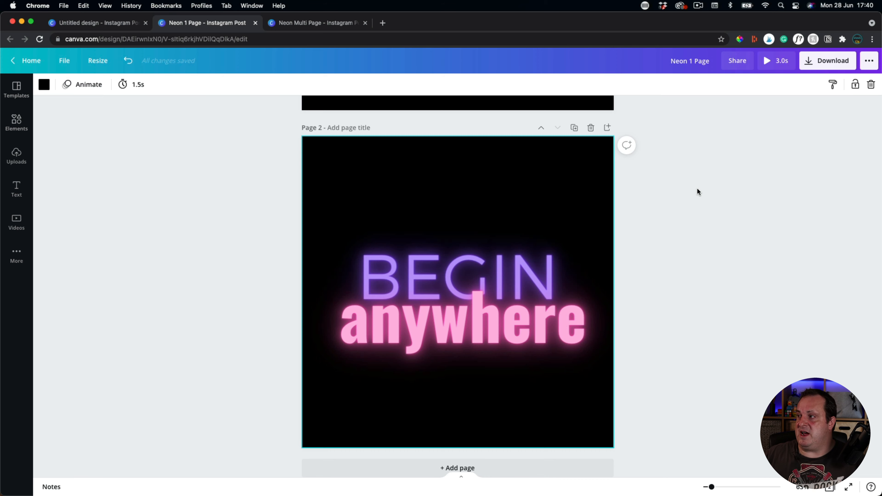
click(778, 66)
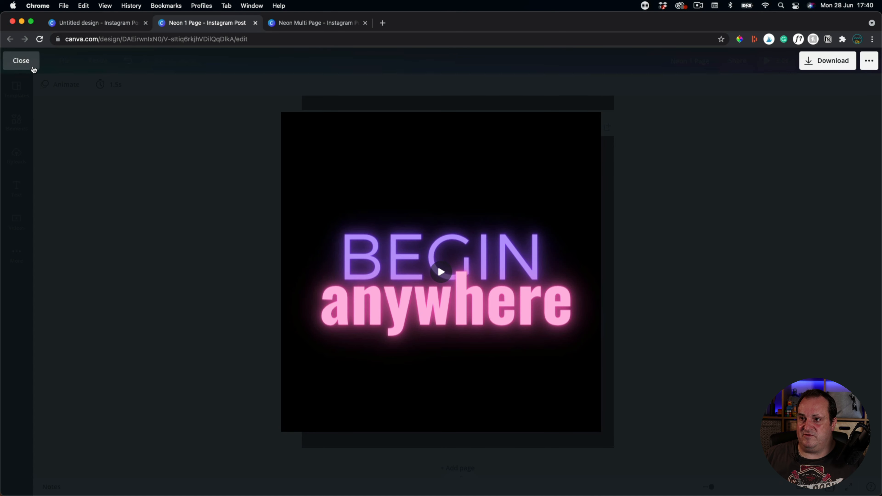
click(26, 61)
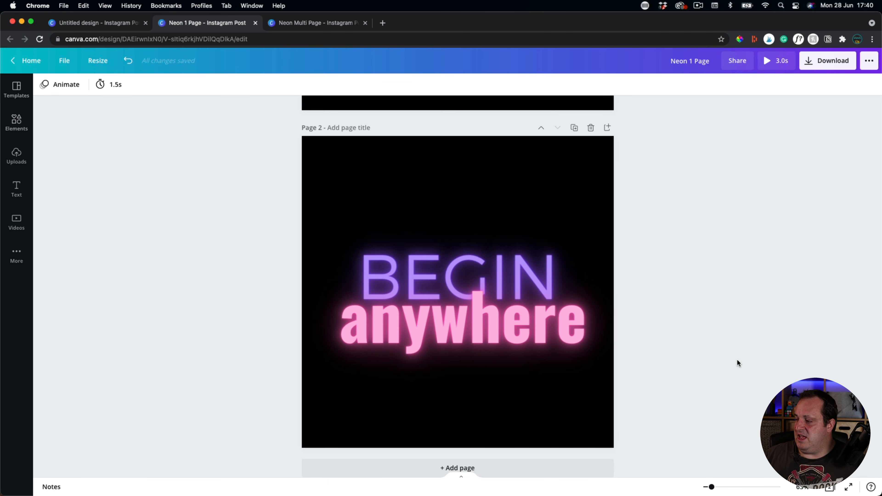
Step: Duplicate page 1 in the page overview and try to move the copy after the last page
click(829, 488)
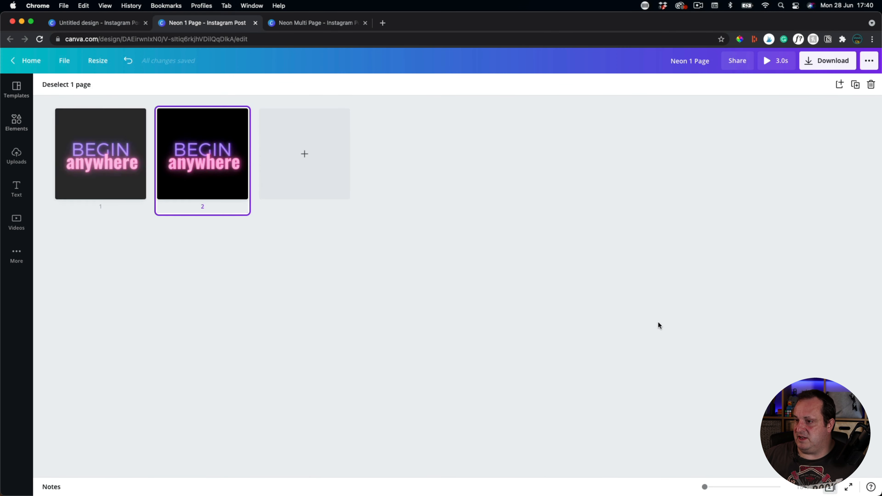
click(91, 206)
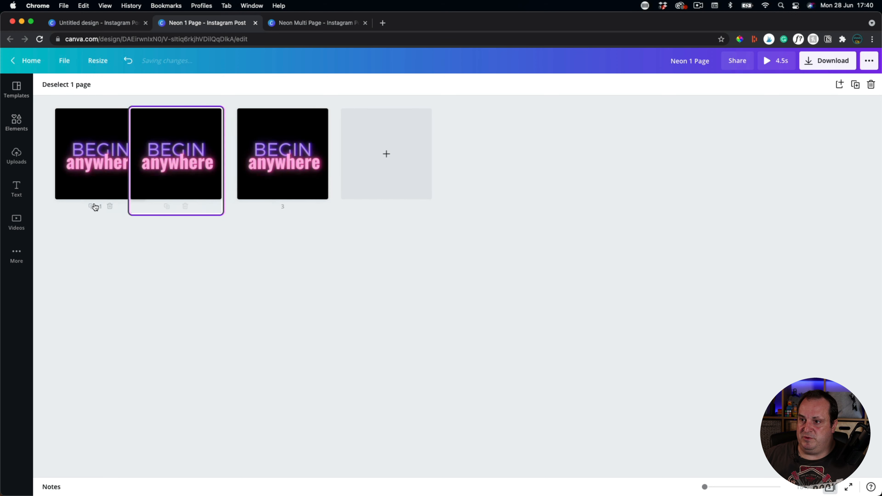
drag(191, 137, 264, 138)
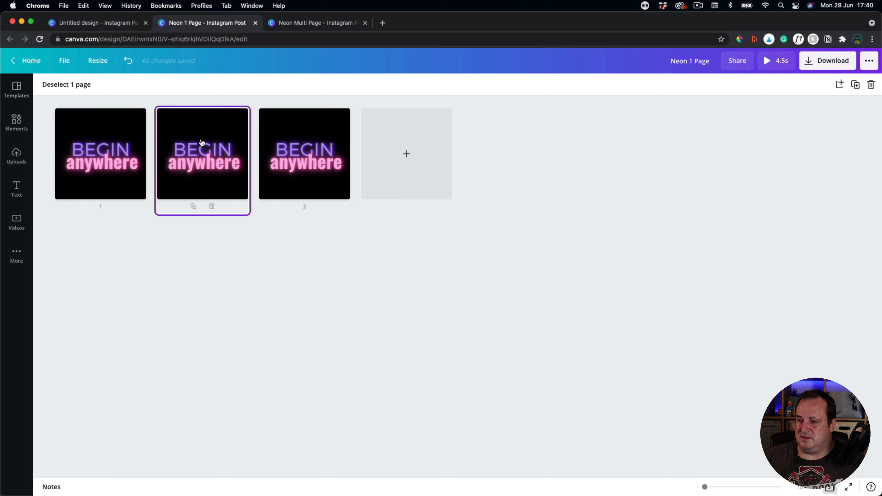
drag(219, 147, 338, 148)
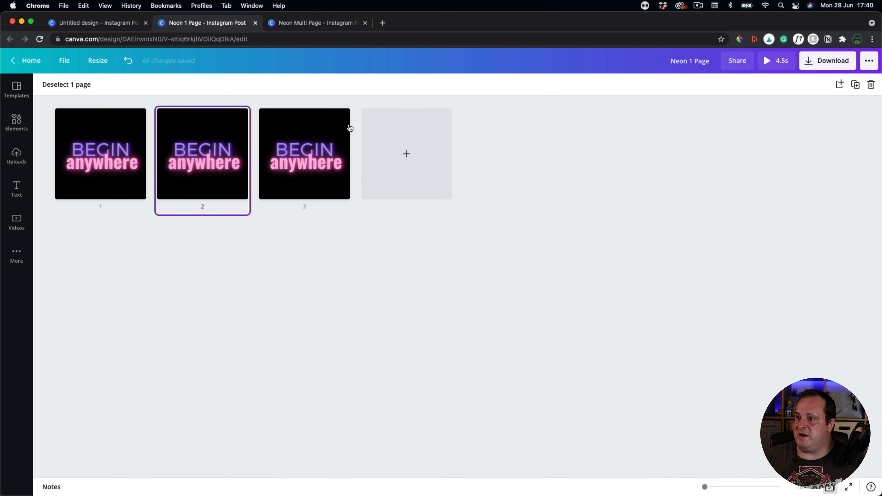
click(829, 488)
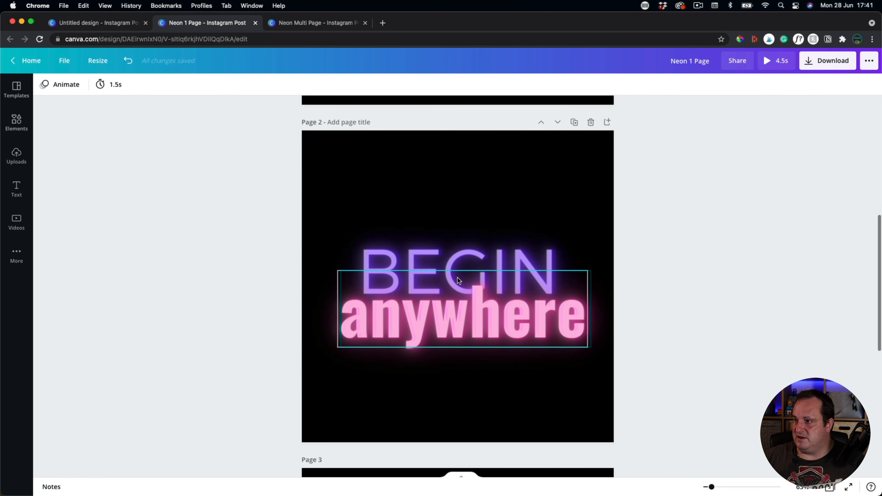
Step: Move the duplicated Typewriter page down one place, below the Neon page, and check the animation of BEGIN on the reordered pages
scroll(458, 278, up, 8)
click(403, 242)
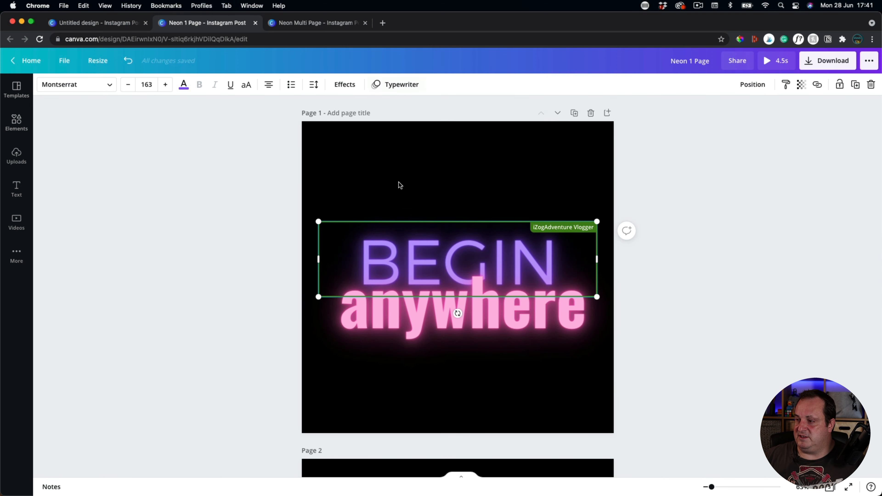
scroll(380, 366, down, 5)
click(415, 304)
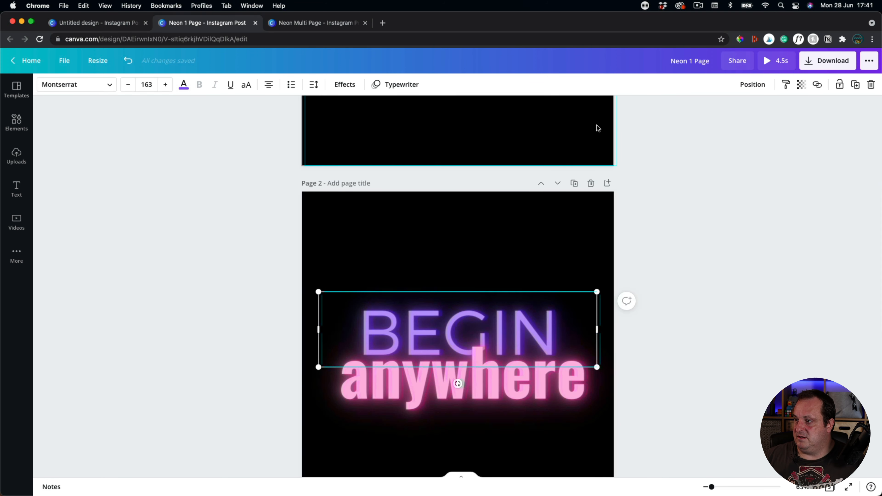
click(556, 185)
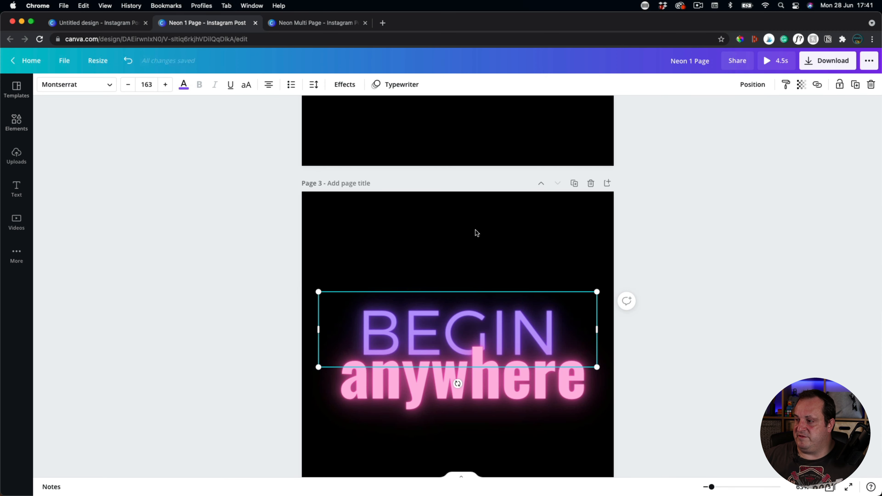
key(super+z)
click(422, 298)
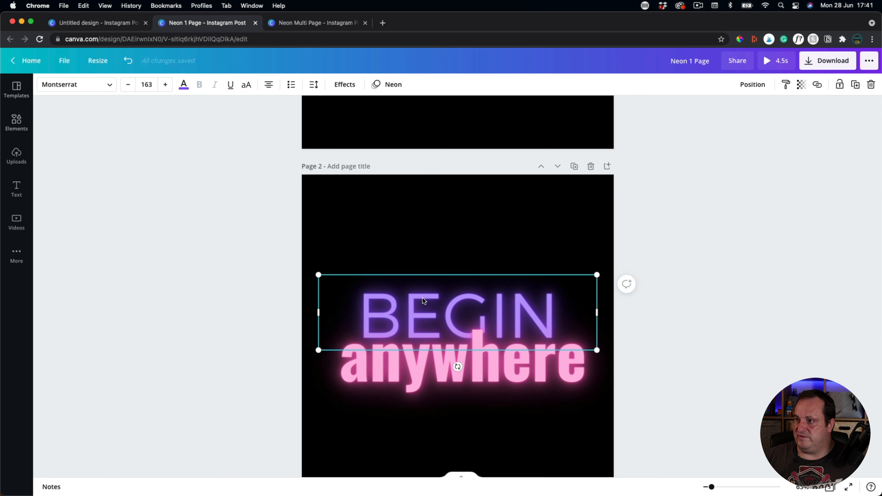
Step: Duplicate page 2 with the Neon text animation and move the copy down to become page 4
scroll(452, 257, down, 4)
scroll(528, 224, up, 5)
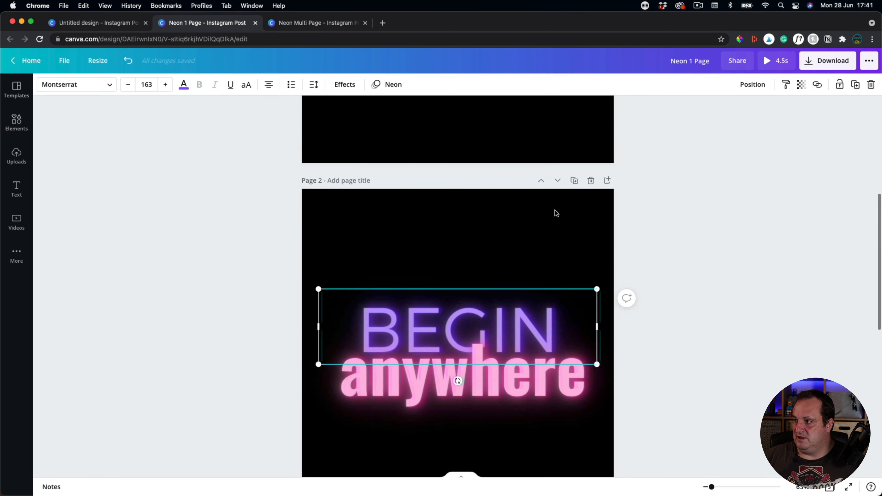
click(574, 180)
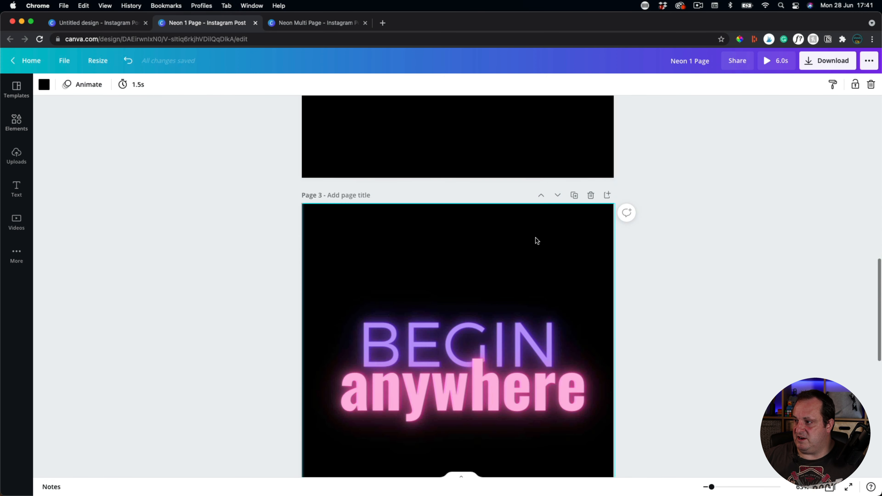
click(558, 195)
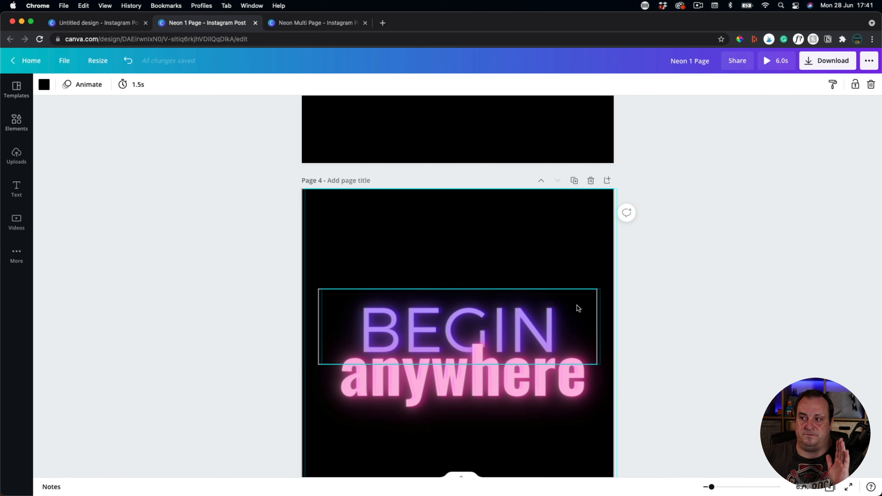
Step: Examine the text animation of BEGIN from page 1 onward to check that the animations alternate
scroll(577, 305, up, 20)
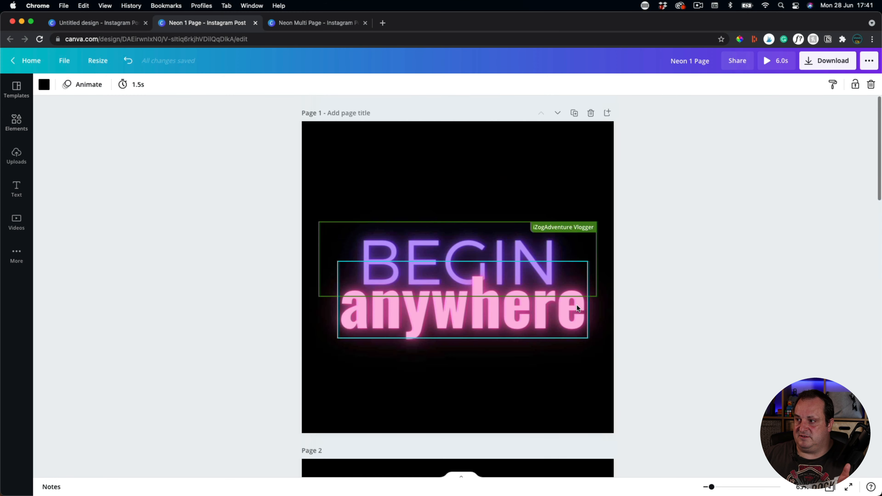
click(465, 248)
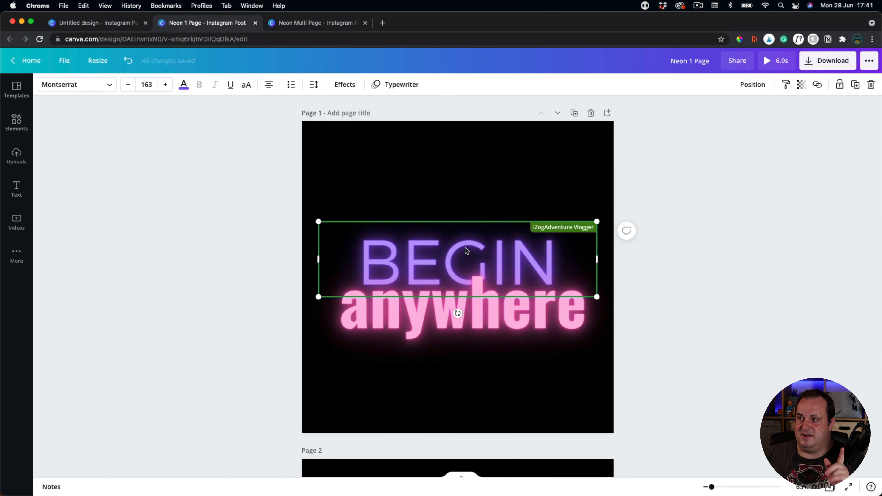
scroll(465, 248, down, 5)
click(426, 407)
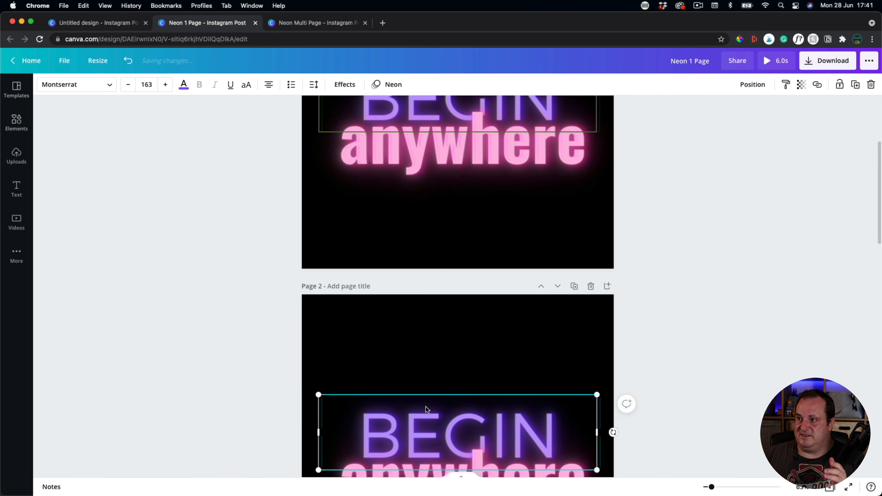
scroll(425, 406, down, 3)
scroll(426, 407, down, 5)
click(419, 360)
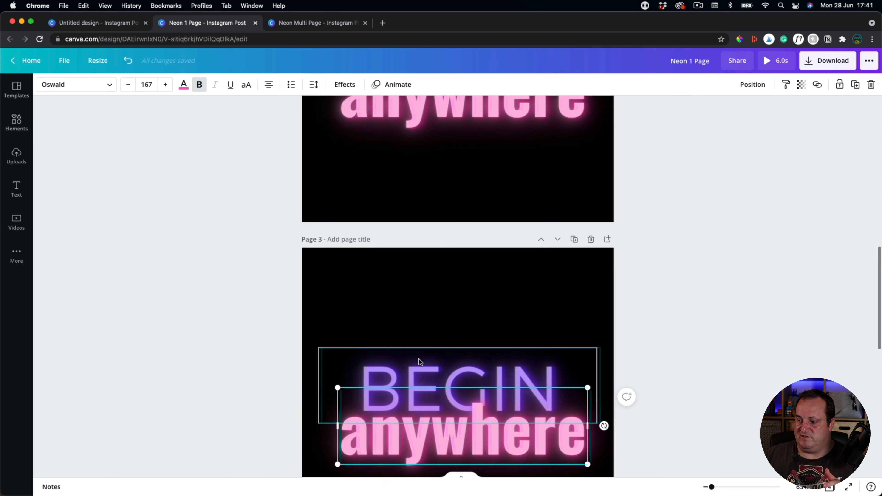
scroll(419, 367, down, 5)
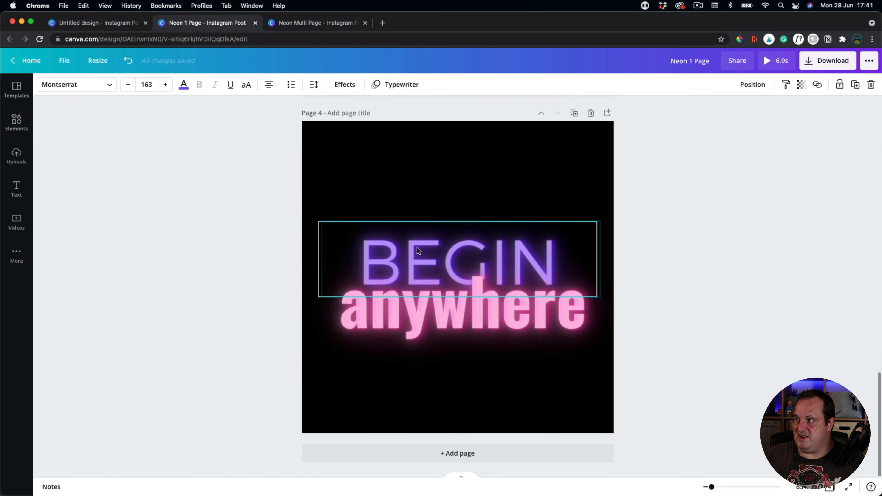
Step: Preview the whole four-page animation and return to the editor
click(732, 257)
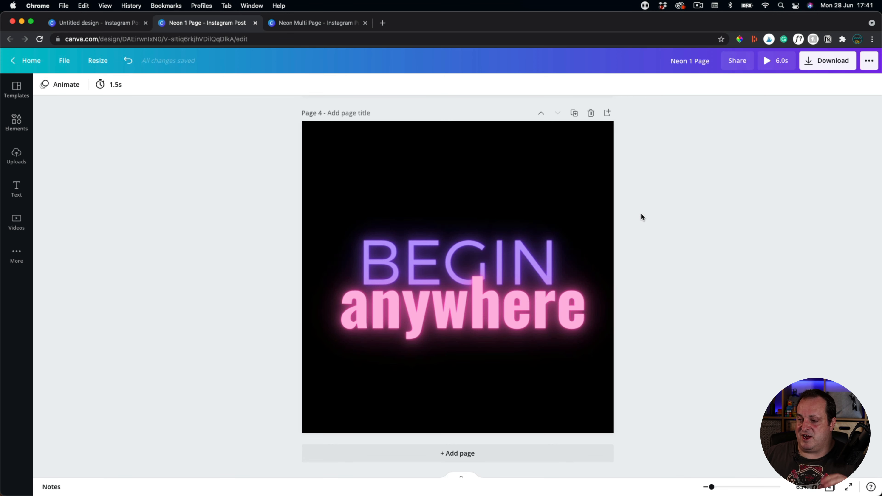
click(776, 61)
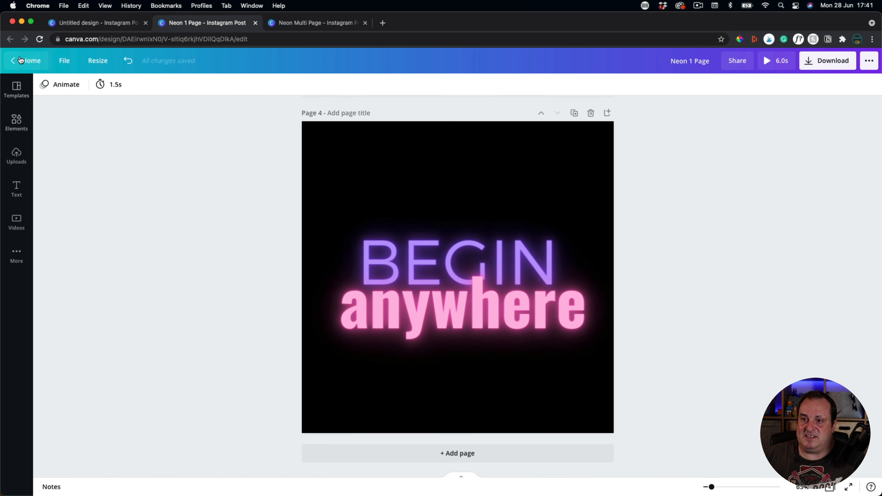
click(21, 61)
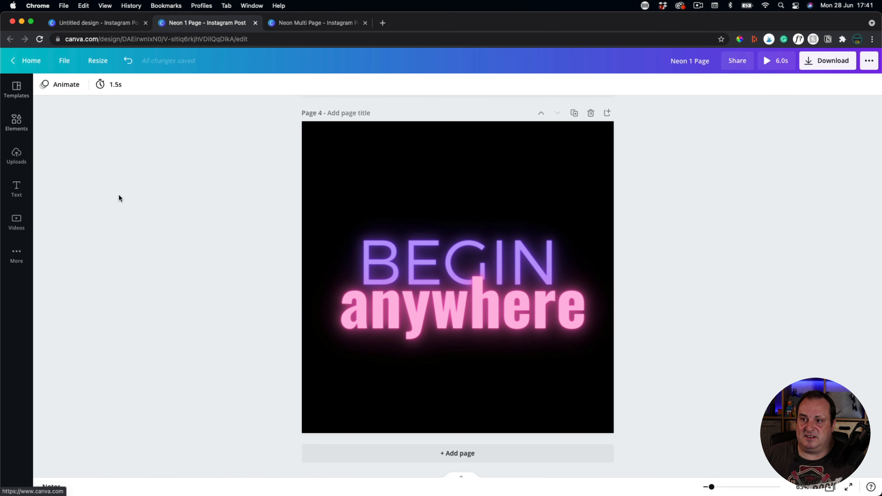